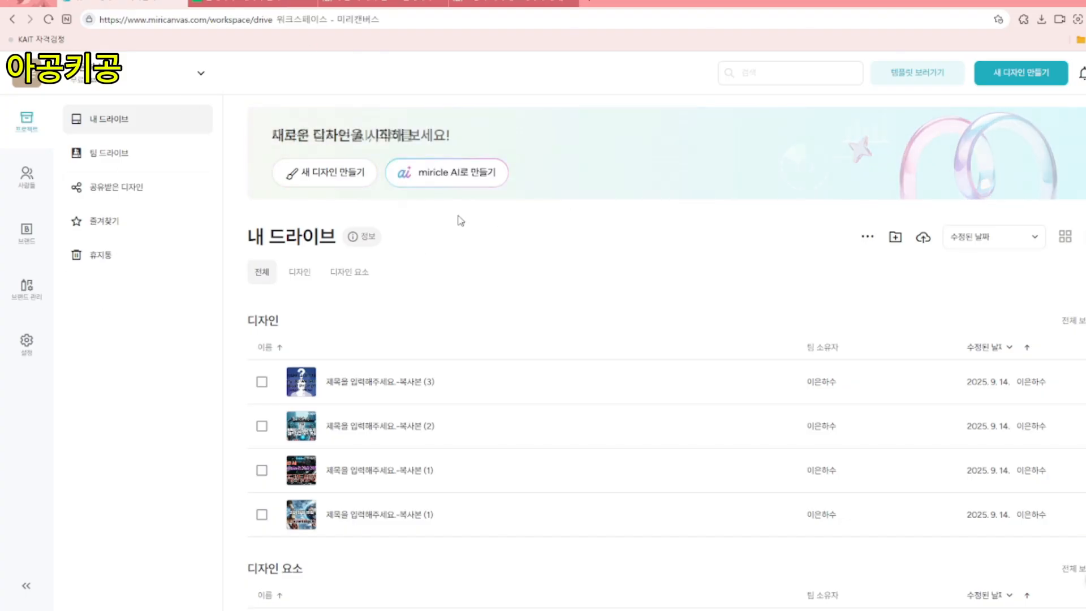
Open the miricle AI creation tools and choose the 3D 재질 만들기 feature.
click(435, 176)
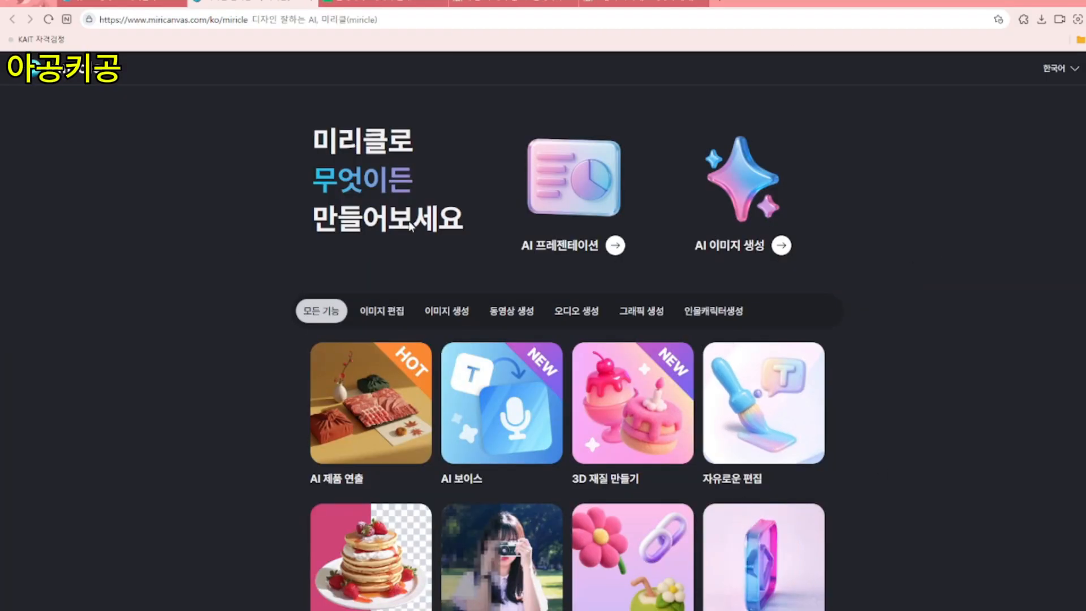
scroll(899, 283, down, 2)
scroll(900, 284, down, 8)
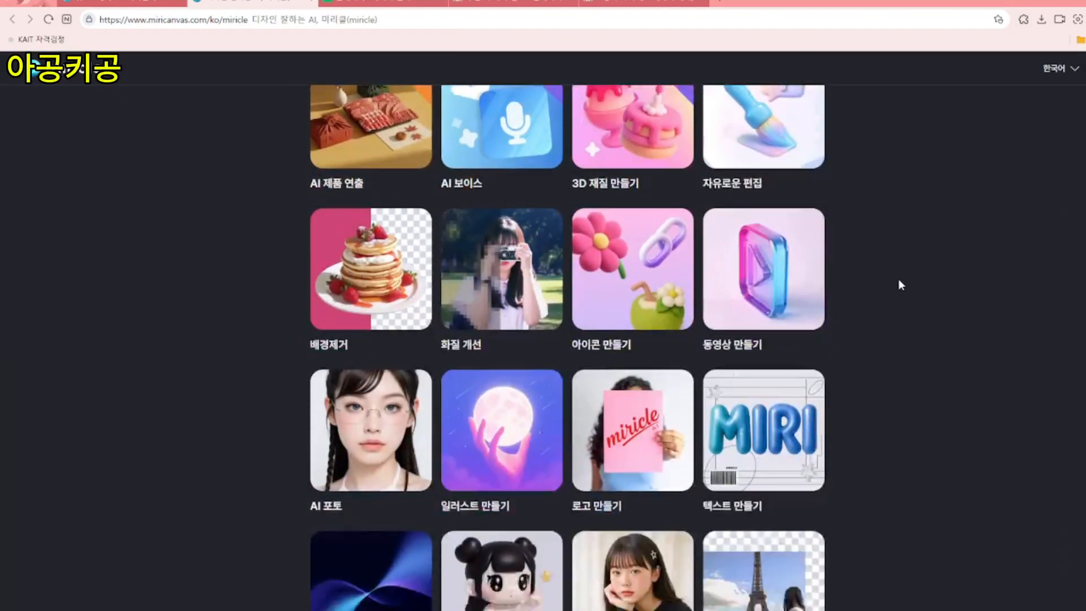
scroll(913, 285, up, 5)
scroll(914, 279, up, 1)
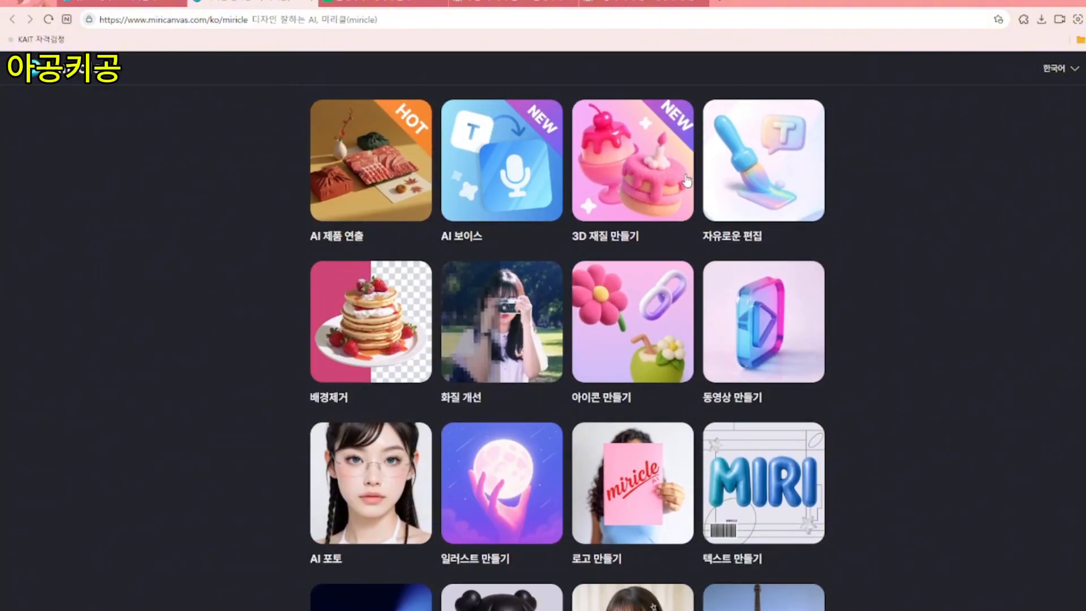
click(656, 181)
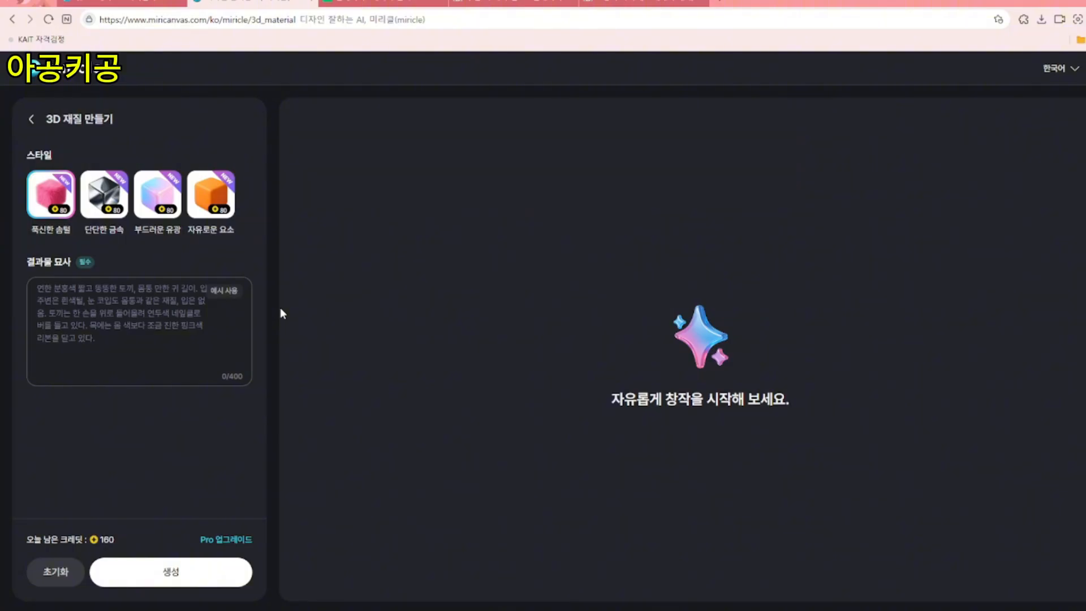
Preview the 3D material styles 단단한 금속, 부드러운 유광 and 자유로운 요소, and select 자유로운 요소.
mouse_move(44, 173)
mouse_move(120, 192)
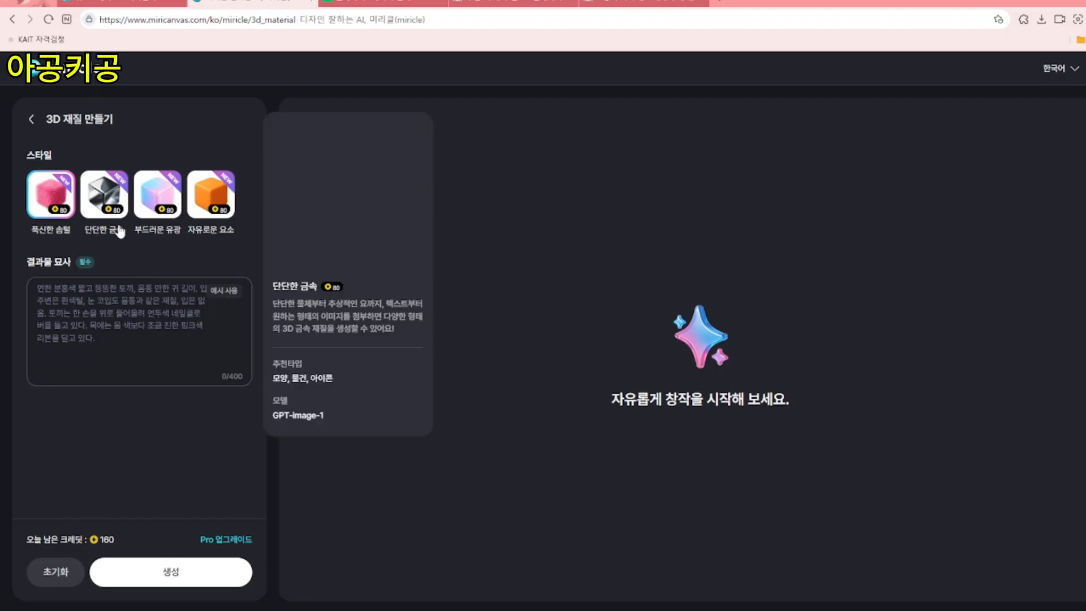
click(121, 192)
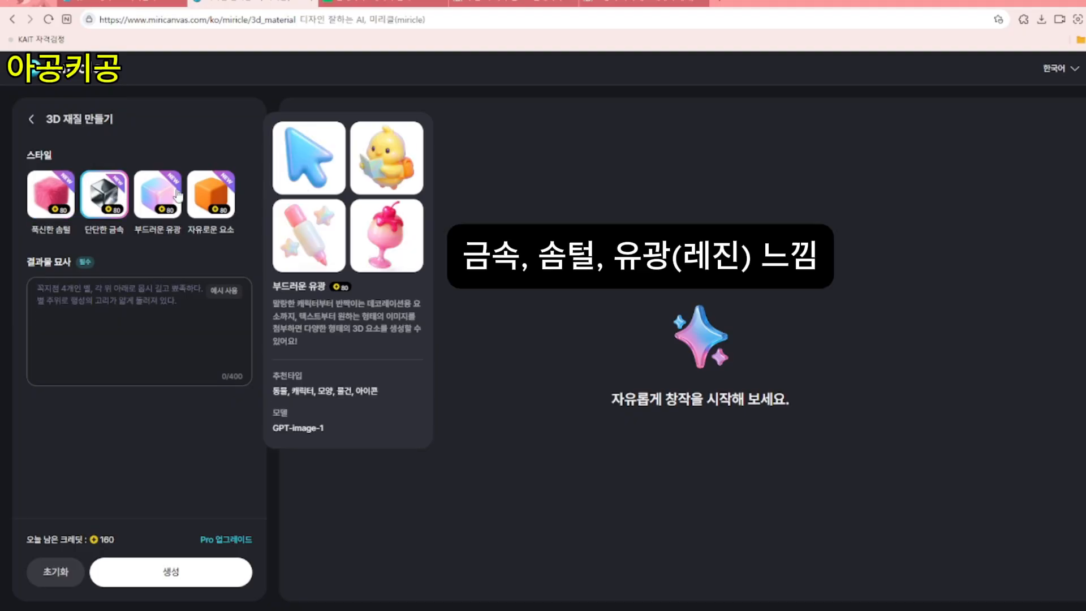
click(165, 189)
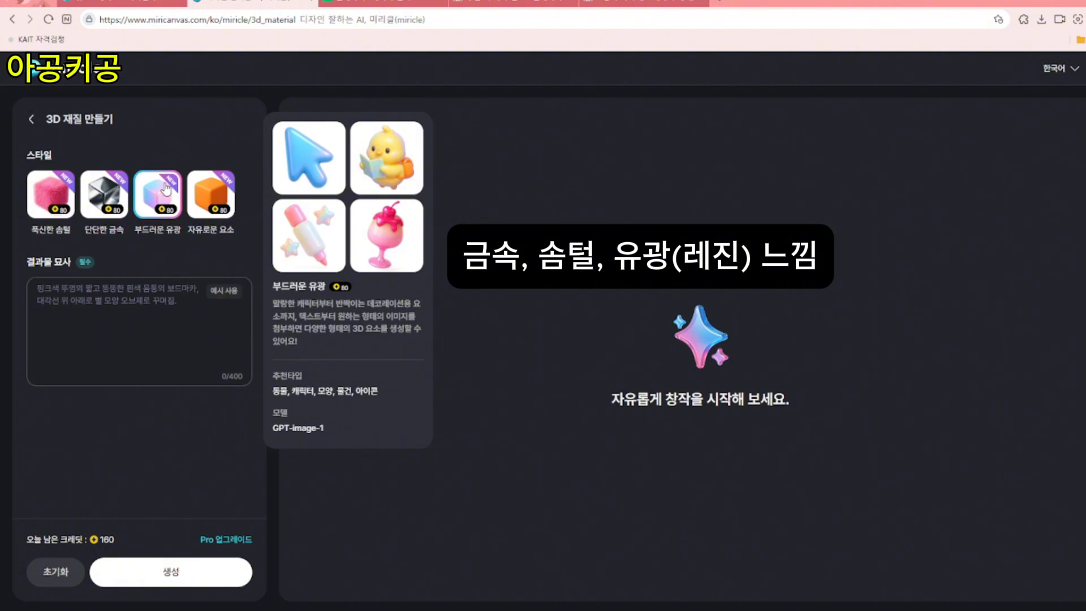
mouse_move(212, 201)
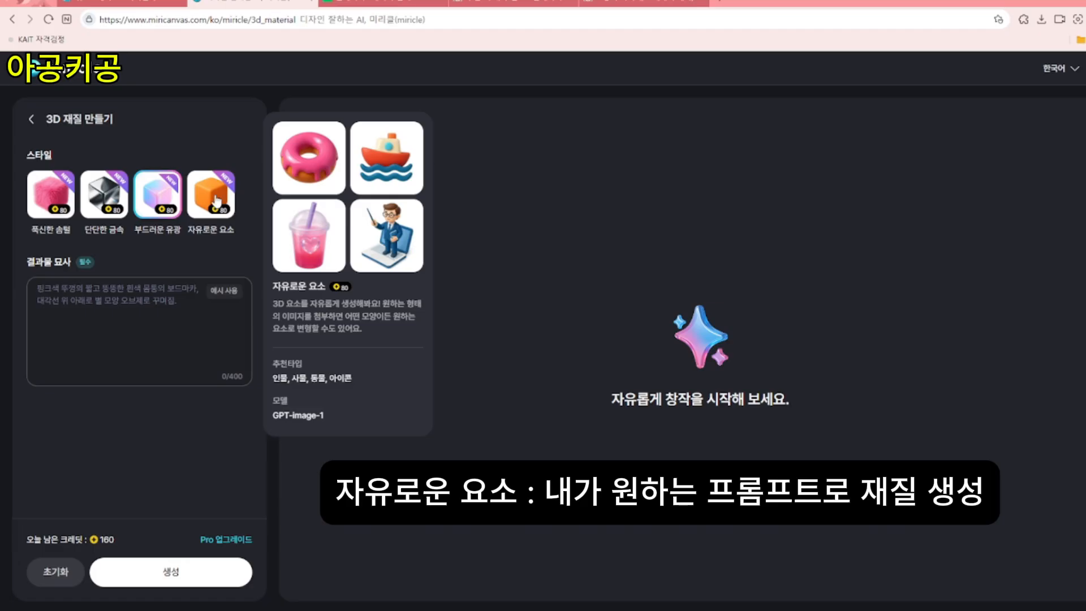
click(216, 201)
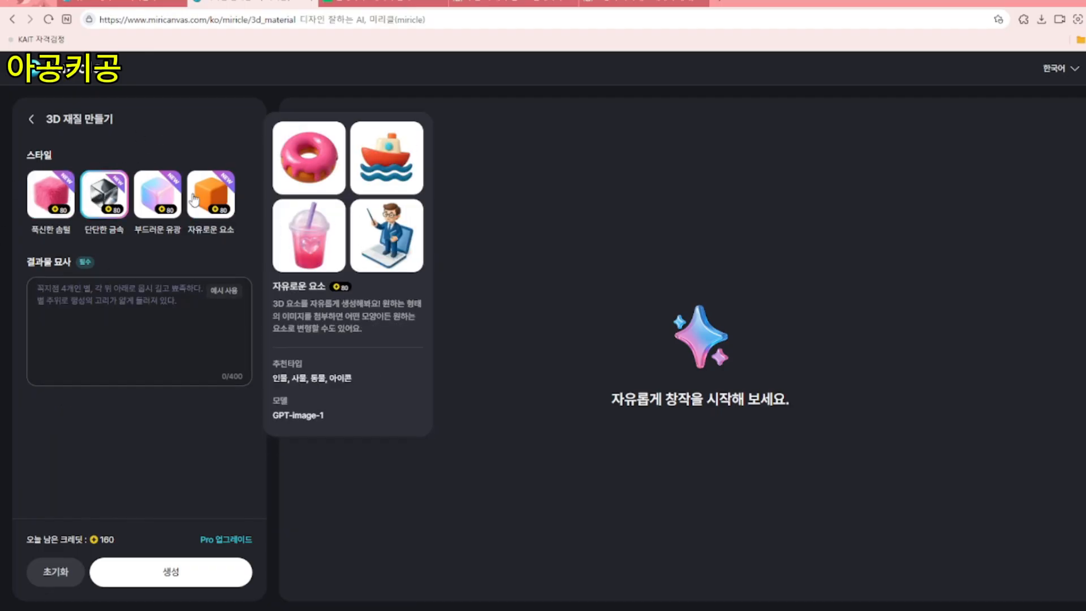
click(159, 195)
click(226, 201)
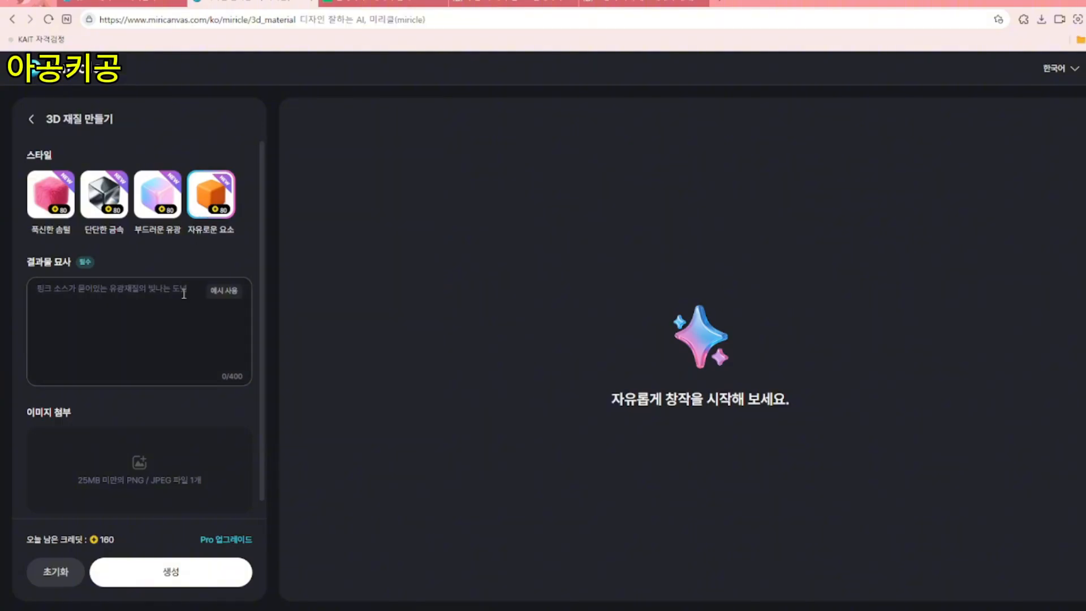
Generate an image from the prompt "유리로 되어 있는 고양이가 두 발로 서 있다. 한 손에는 낚싯대를 들고, 반대쪽 손으로 허리를 짚고 있다. 눈이 날카롭고 귀여운 인상을 가졌다.".
click(175, 309)
text(유리로 되어 있는 고양이가 두 발로 서 있다. 한 손에는 낚싯대를 들고, 반대쪽 손으로 허리를 짚고 있다. 눈이 날카롭고 귀여운 인상을 가졌다.)
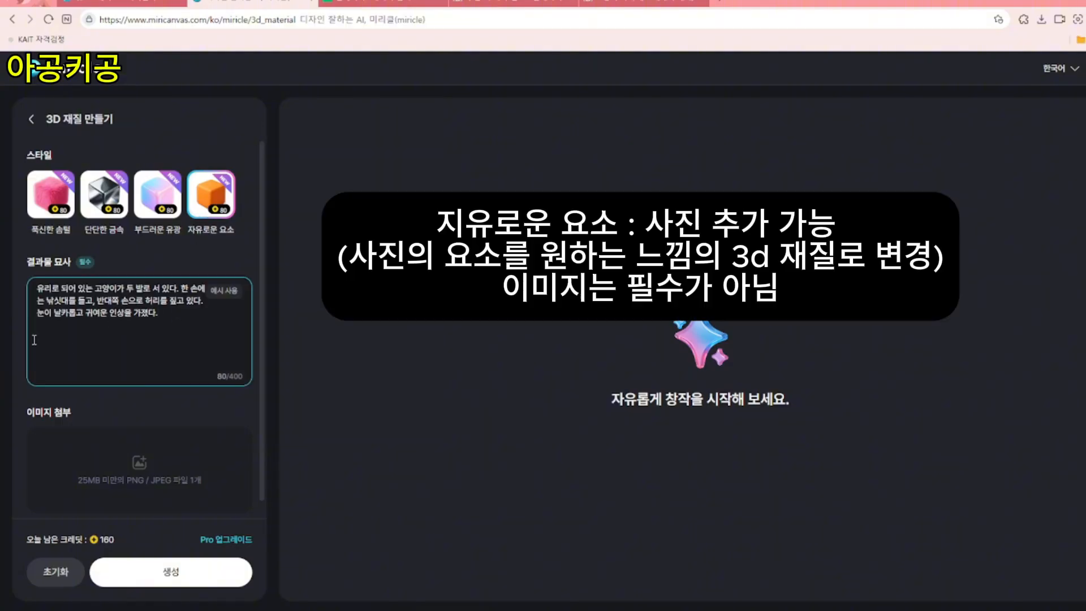
scroll(145, 317, down, 1)
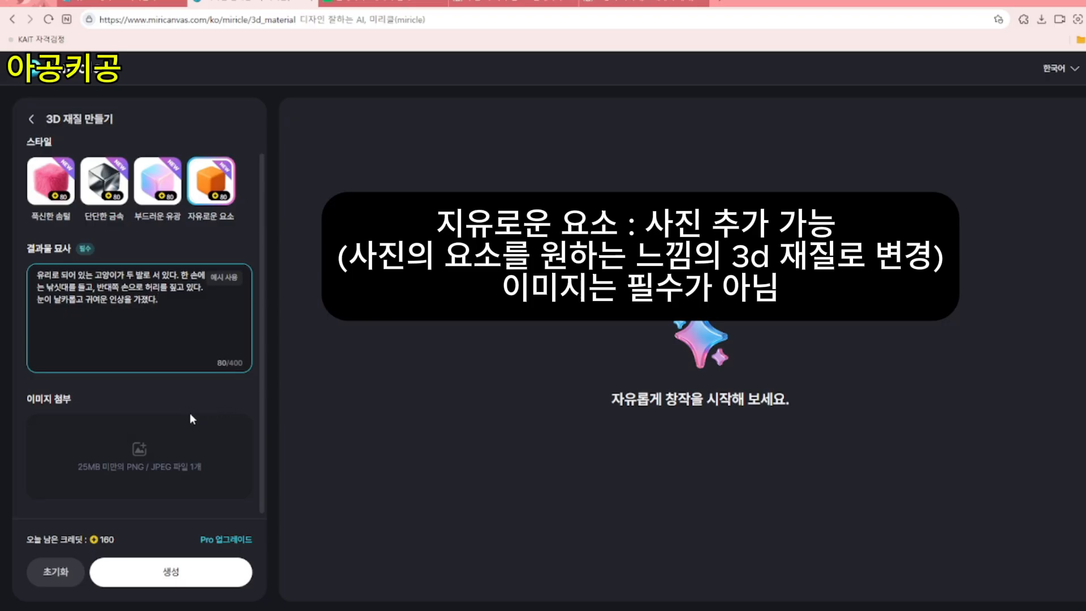
scroll(195, 390, up, 1)
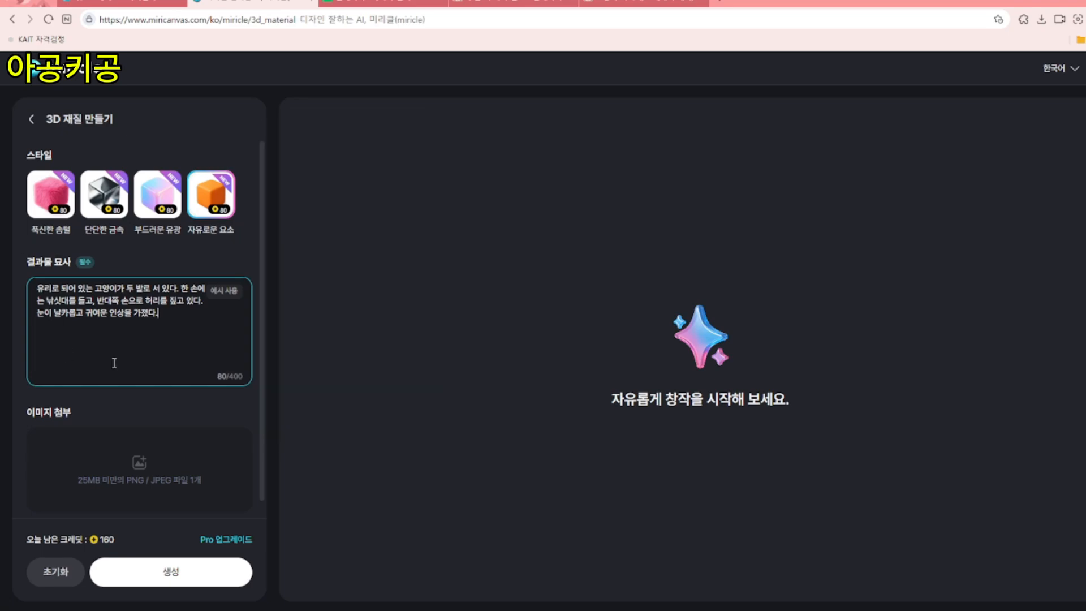
click(151, 577)
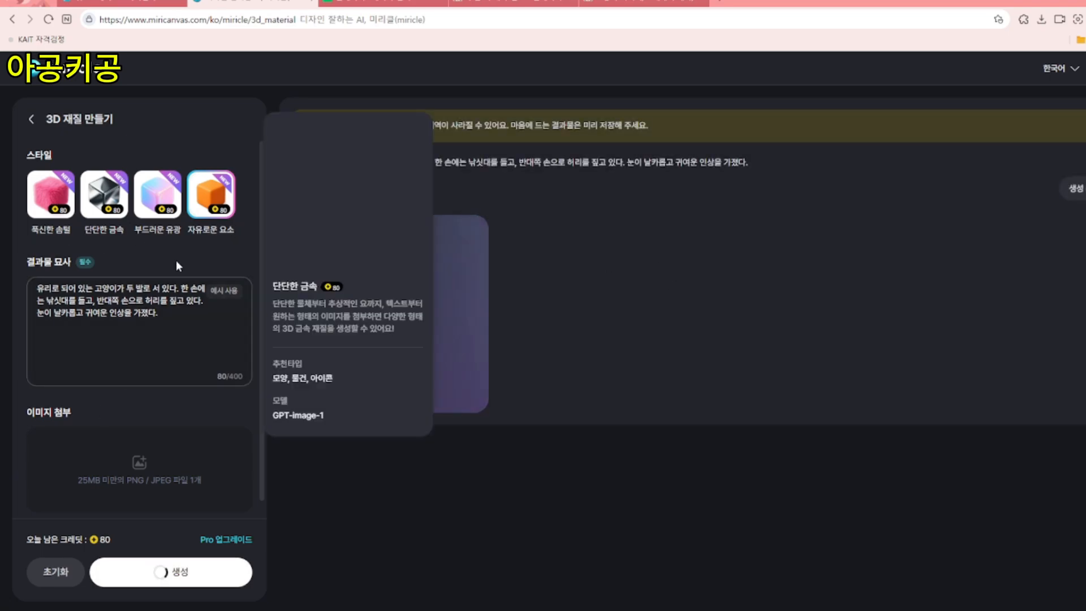
Generate a 자유로운 요소 image from the attached cat photo with the description "유리 조각상 재질을 가졌다.".
mouse_move(201, 208)
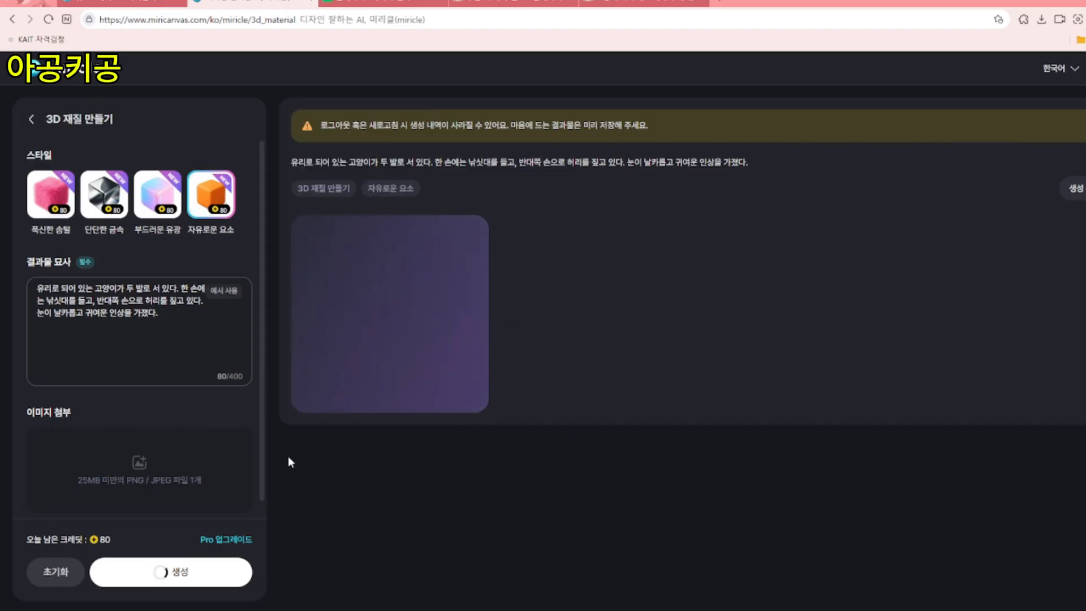
scroll(104, 449, down, 1)
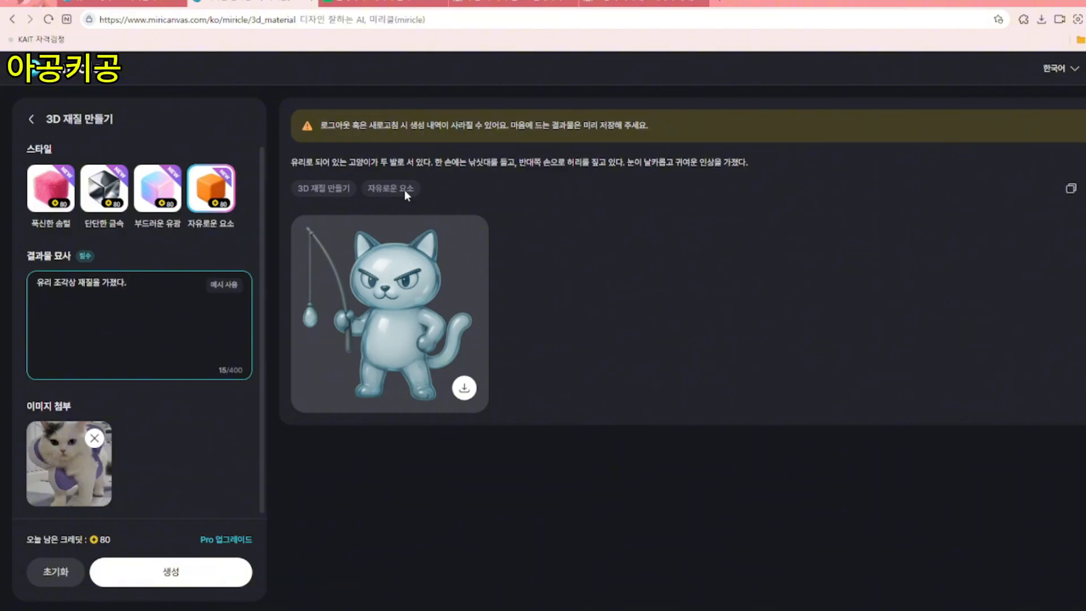
click(211, 577)
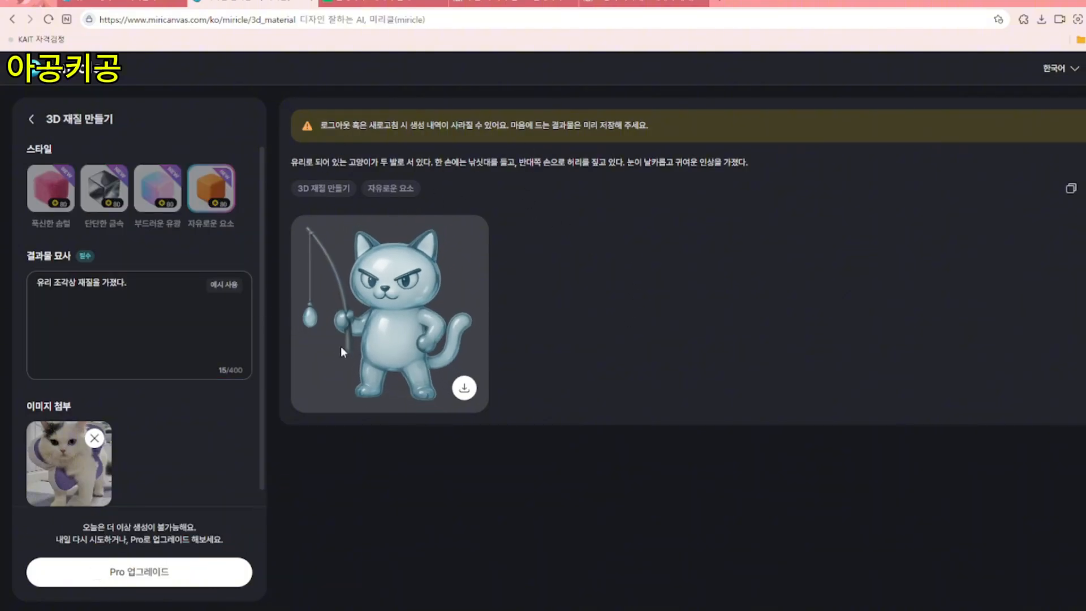
Download the generated image of the glass cat holding a fishing rod.
scroll(727, 438, down, 2)
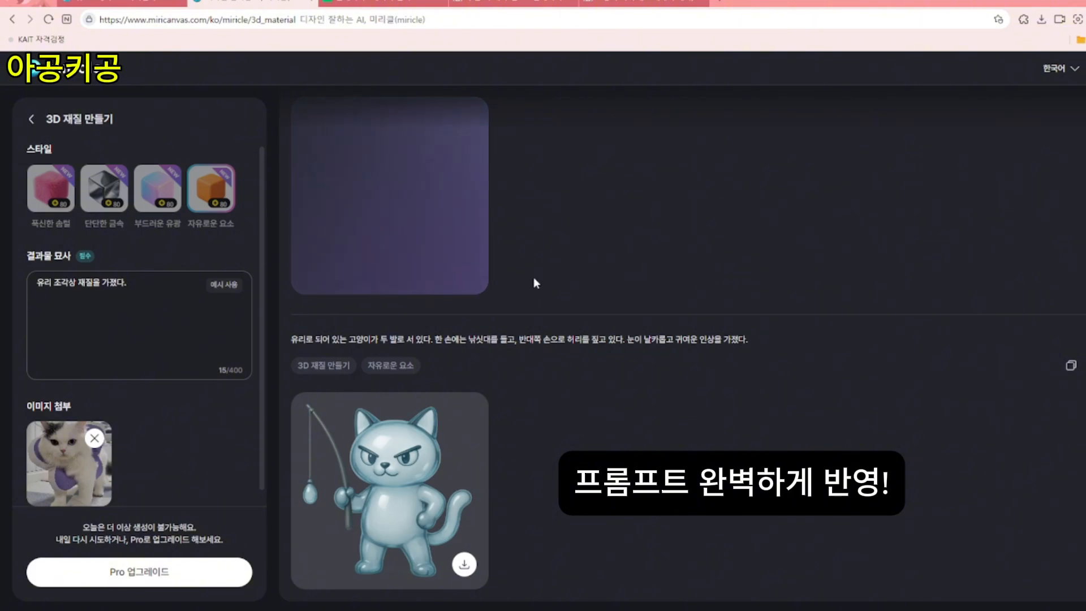
click(464, 564)
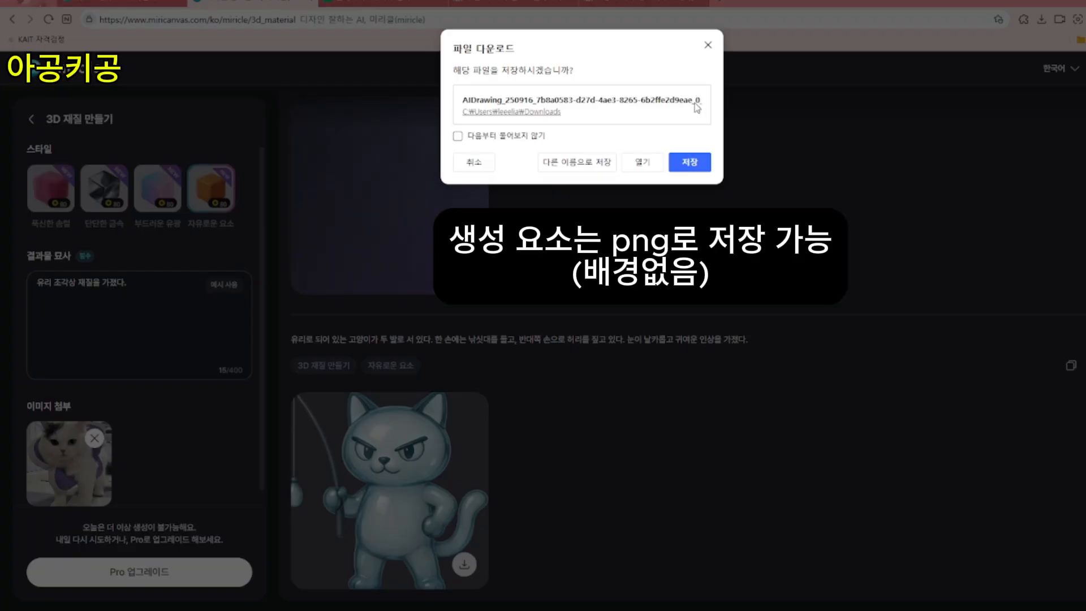
click(689, 162)
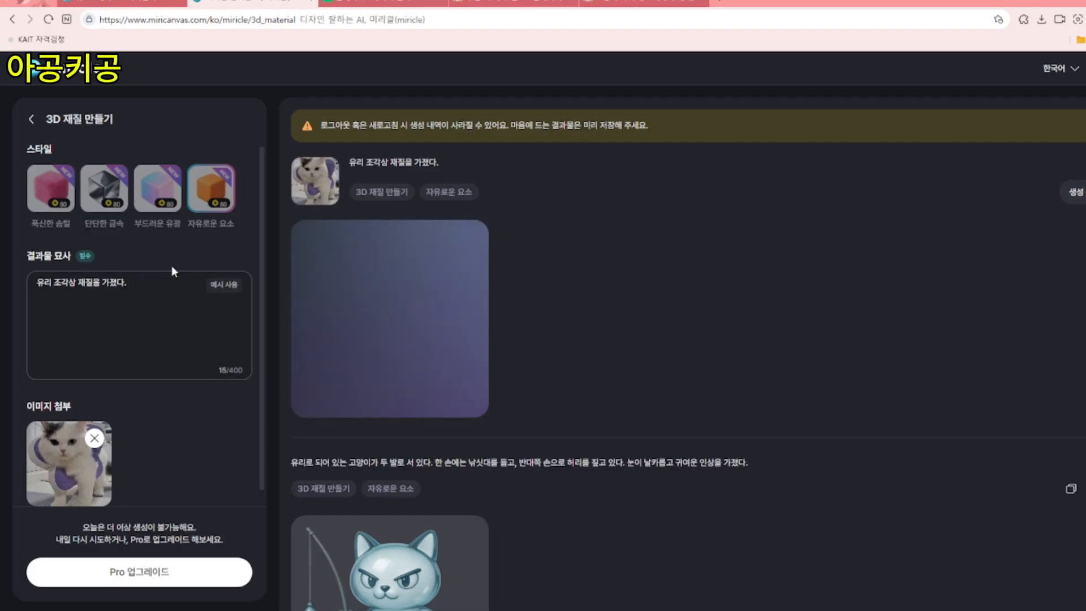
Compare the generated glass-sculpture cat with the original cat photo, examine the photo's eyes up close, and close the photo.
scroll(465, 591, down, 2)
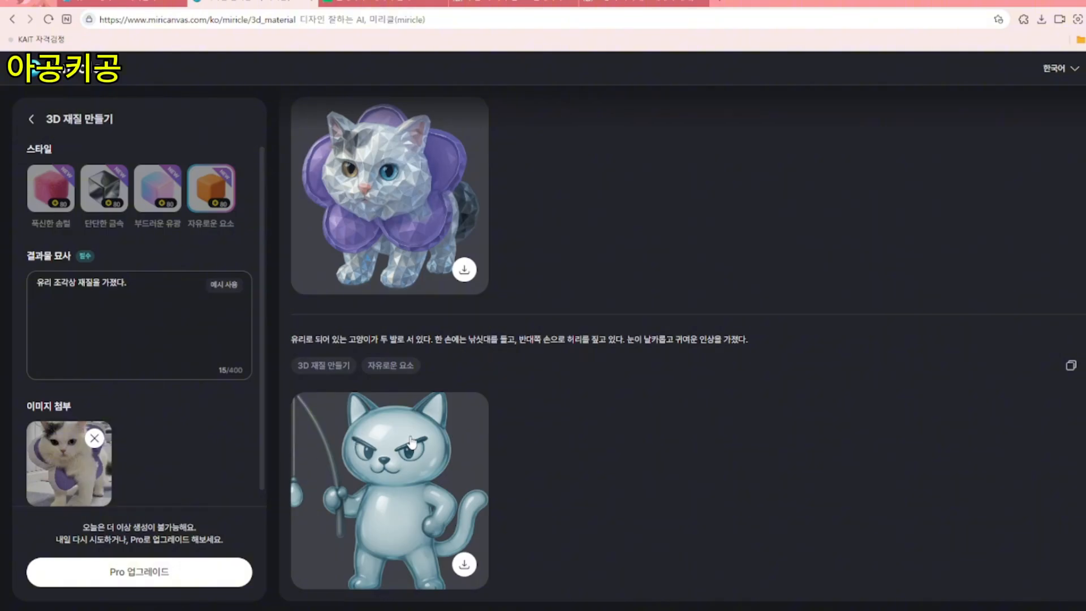
scroll(434, 501, up, 1)
scroll(56, 460, up, 2)
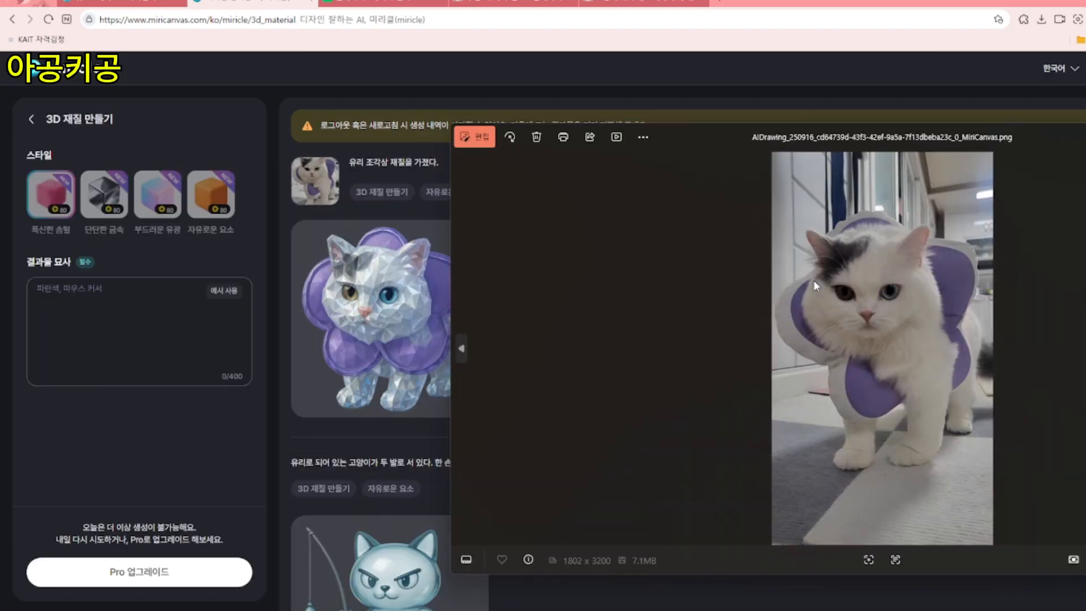
scroll(832, 263, up, 5)
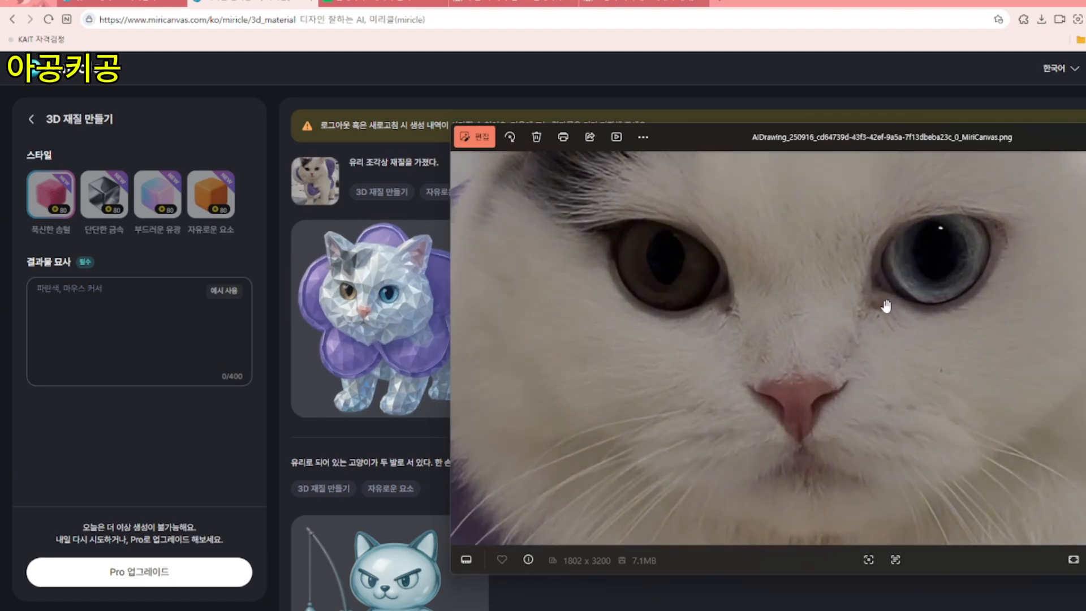
scroll(846, 283, down, 5)
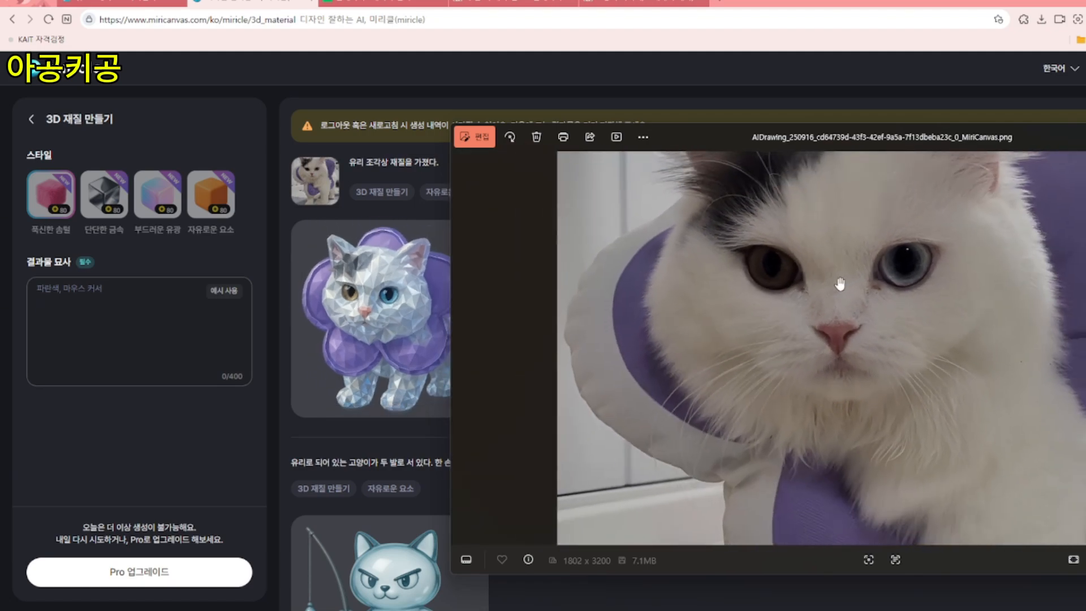
drag(1034, 136, 696, 279)
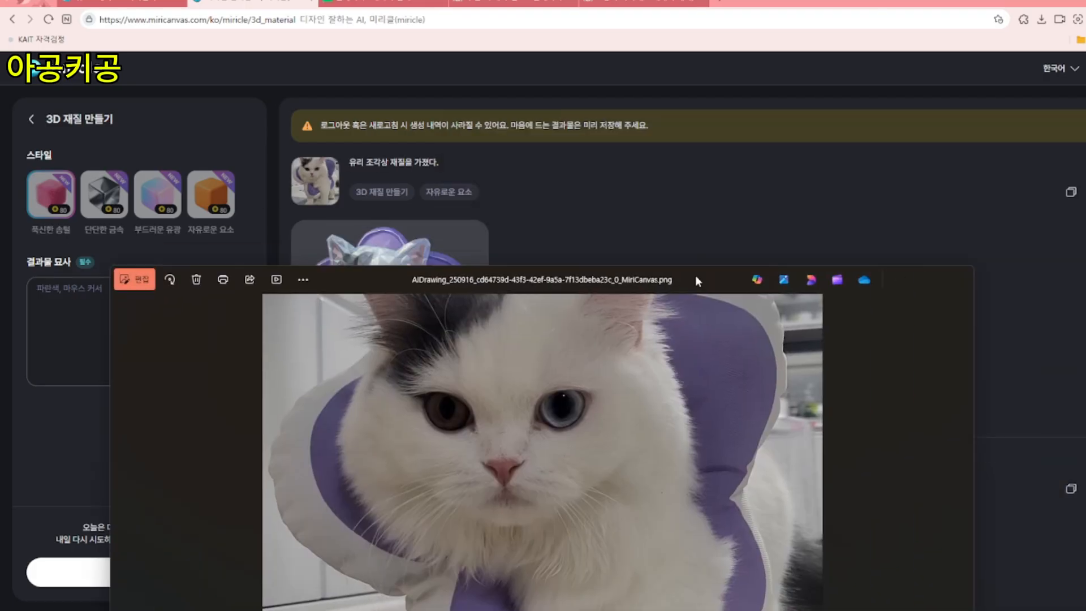
click(958, 282)
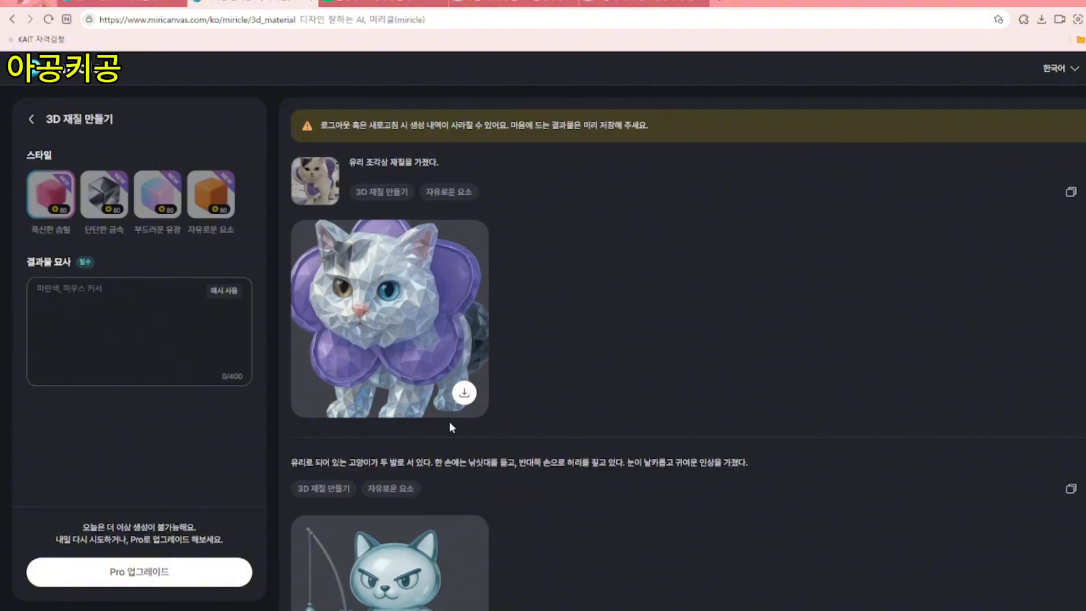
Download the generated glass-sculpture cat image and open it in the image viewer.
click(463, 394)
click(688, 163)
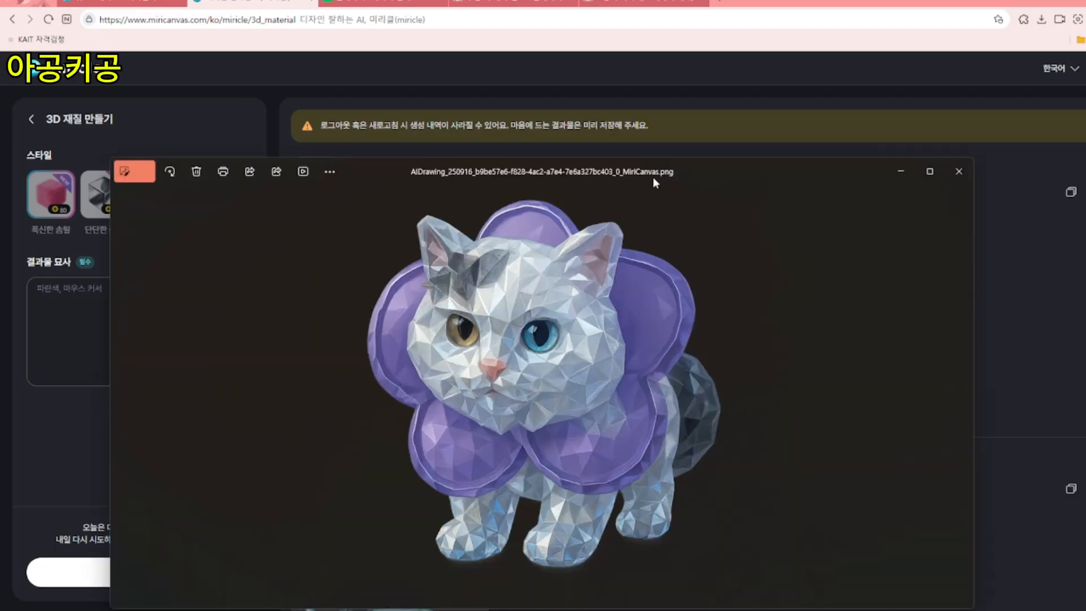
Examine the faceted glass texture on the cat's face, purple collar, tail and paws up close, and close the image viewer.
scroll(564, 302, up, 2)
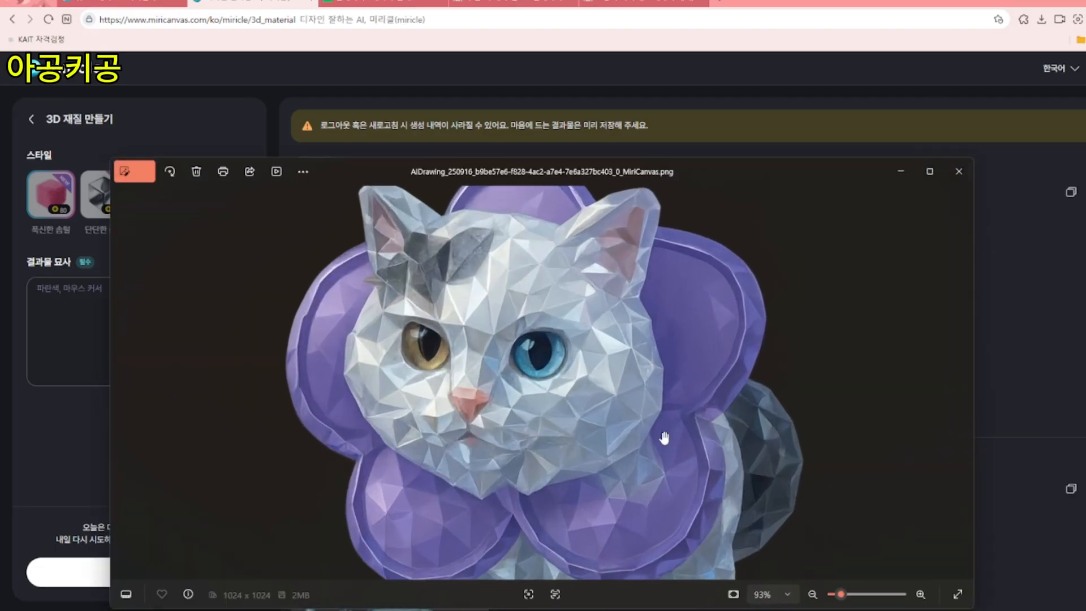
scroll(370, 303, up, 5)
drag(373, 325, 543, 390)
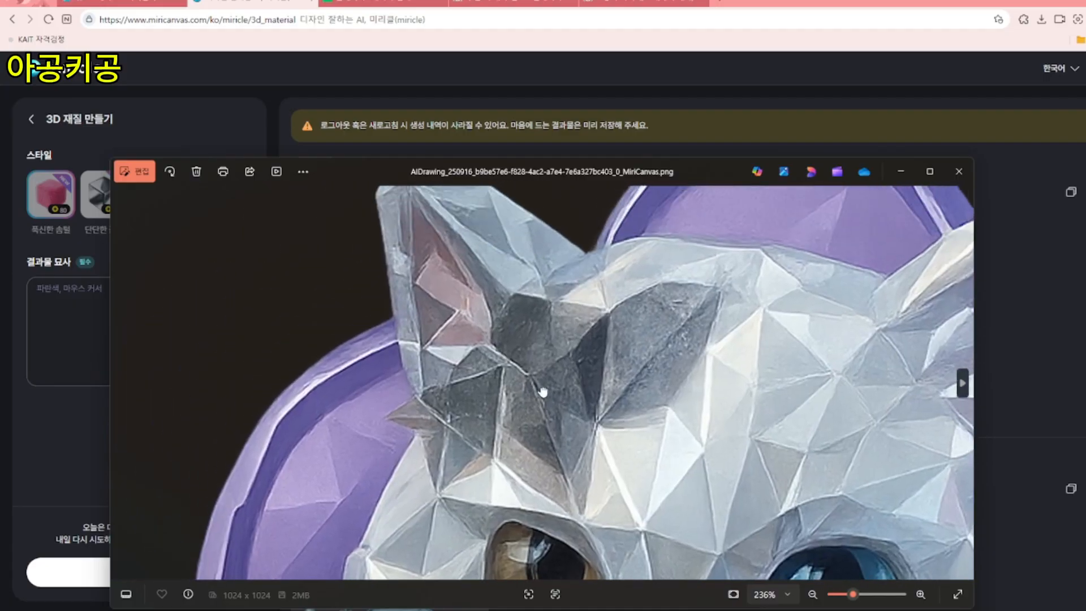
drag(588, 328, 389, 231)
drag(489, 486, 389, 259)
drag(428, 406, 543, 299)
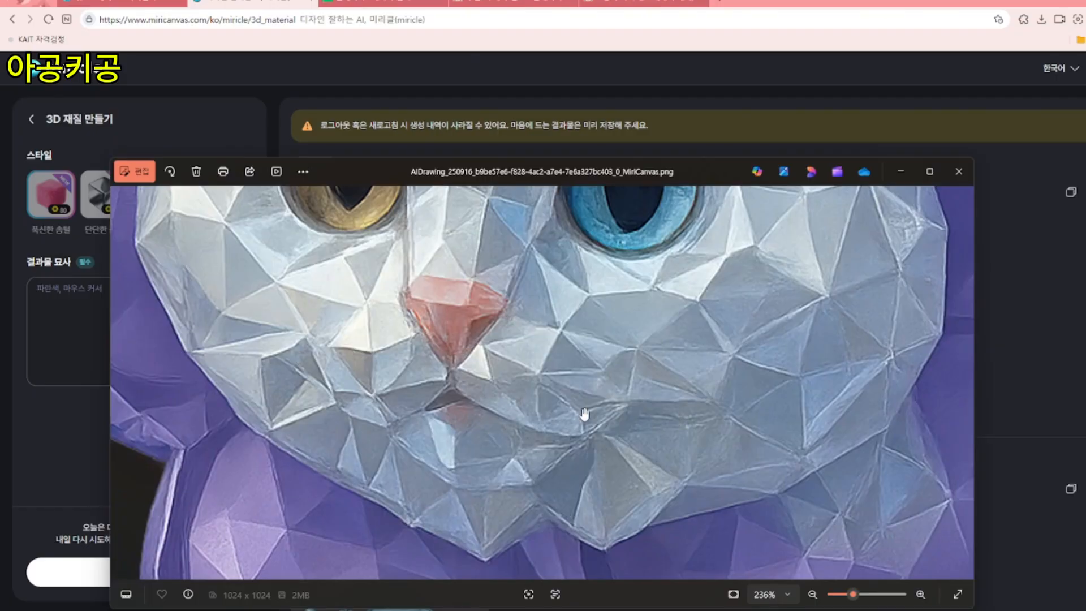
scroll(585, 415, down, 5)
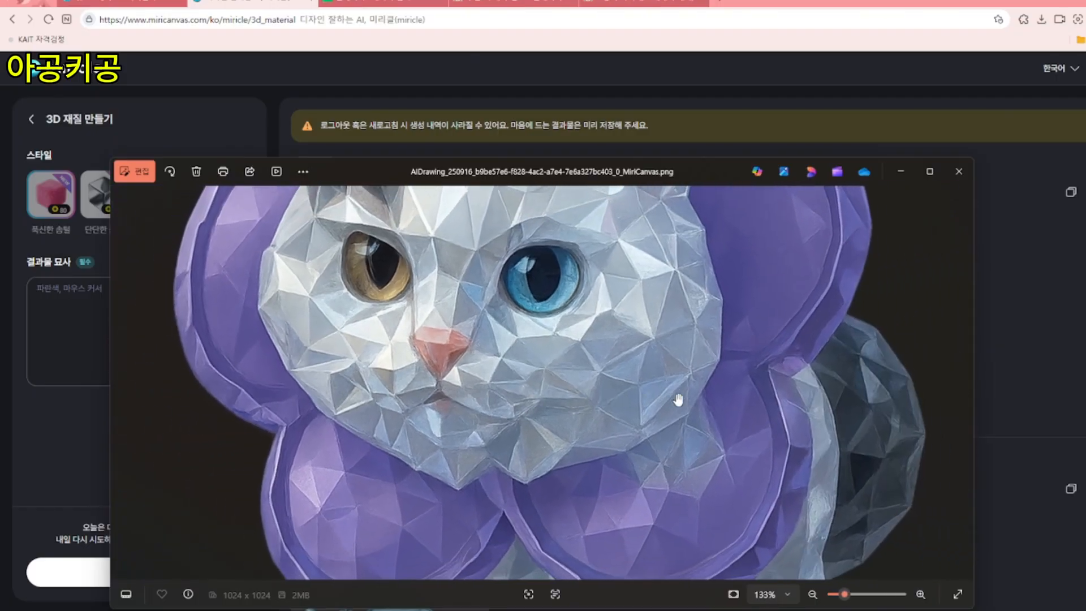
scroll(701, 308, down, 3)
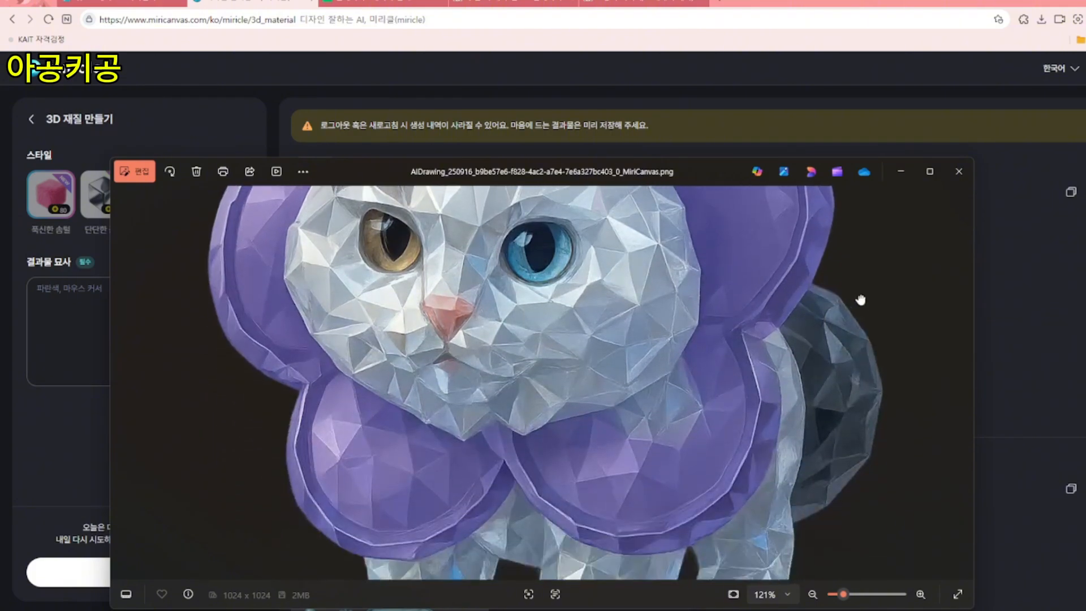
scroll(617, 513, up, 6)
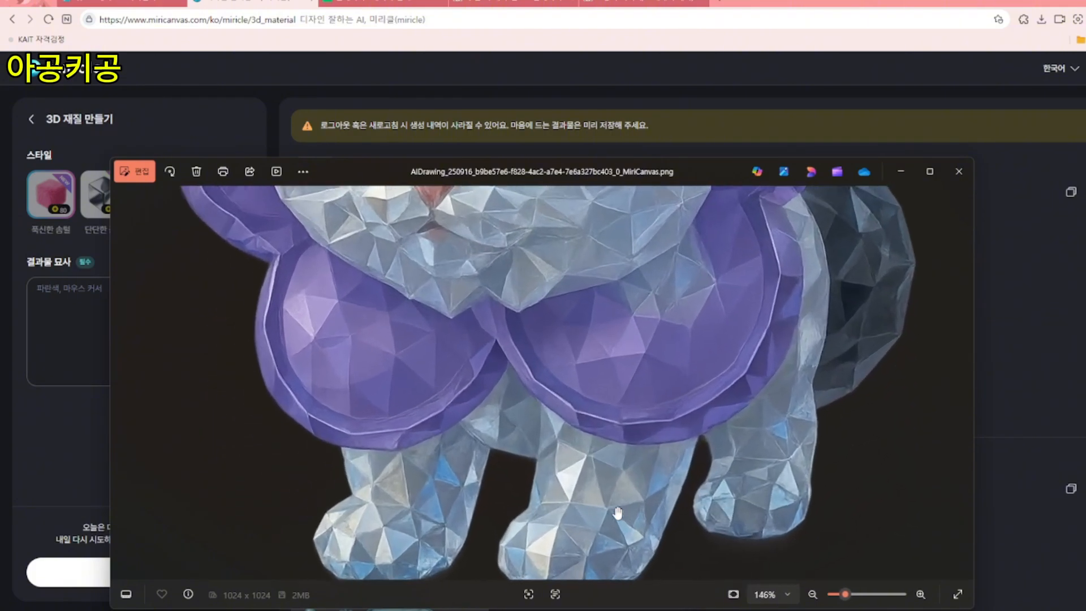
drag(618, 513, 635, 303)
scroll(635, 320, down, 7)
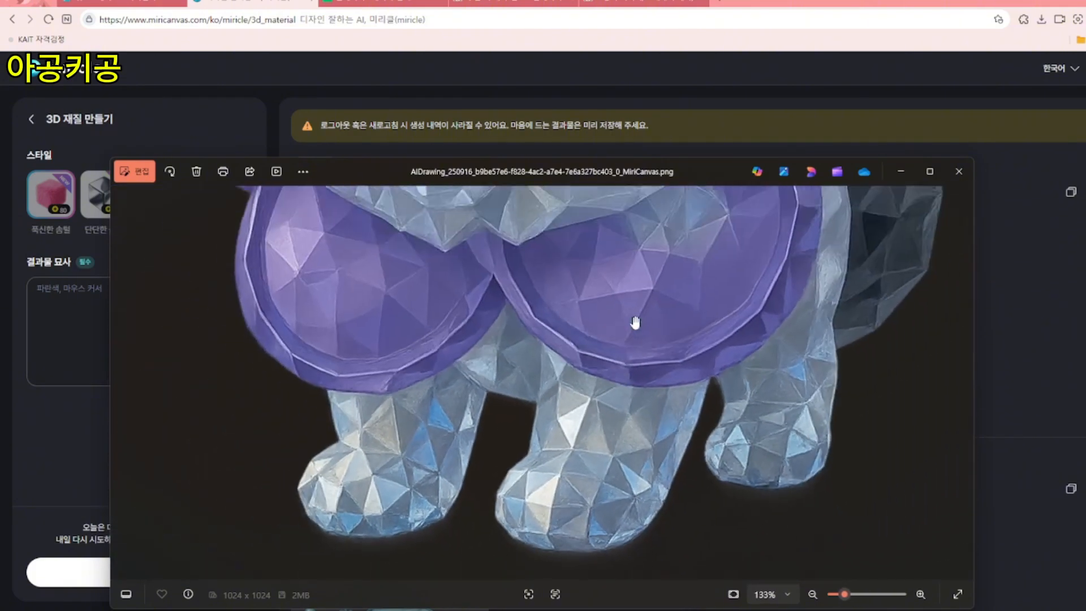
click(957, 175)
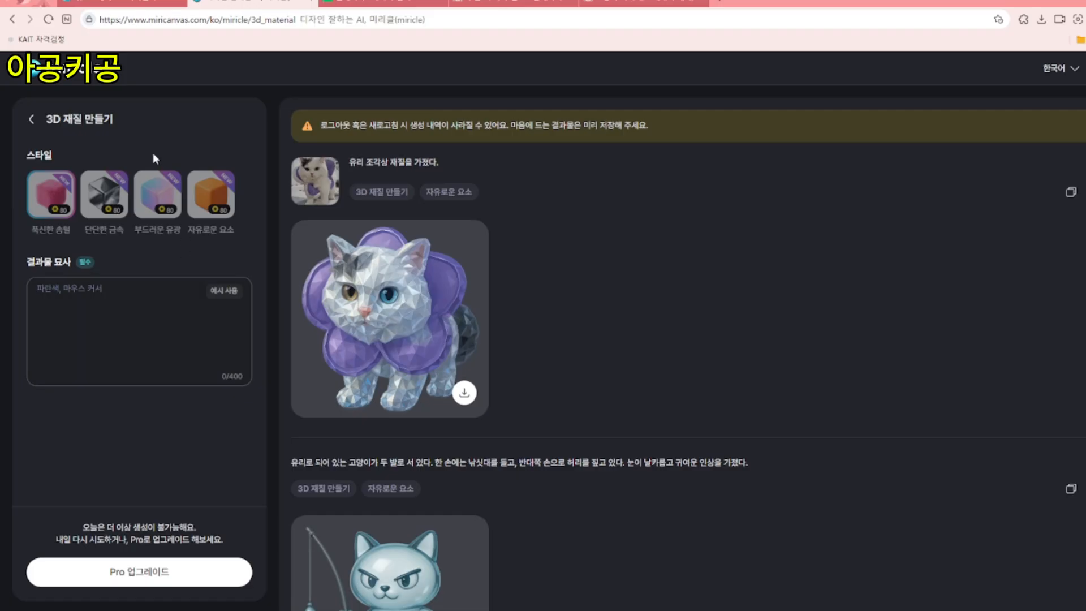
Return to the miricle home page from the 3D material tool and open the icon maker (아이콘 만들기).
click(31, 120)
scroll(905, 373, down, 10)
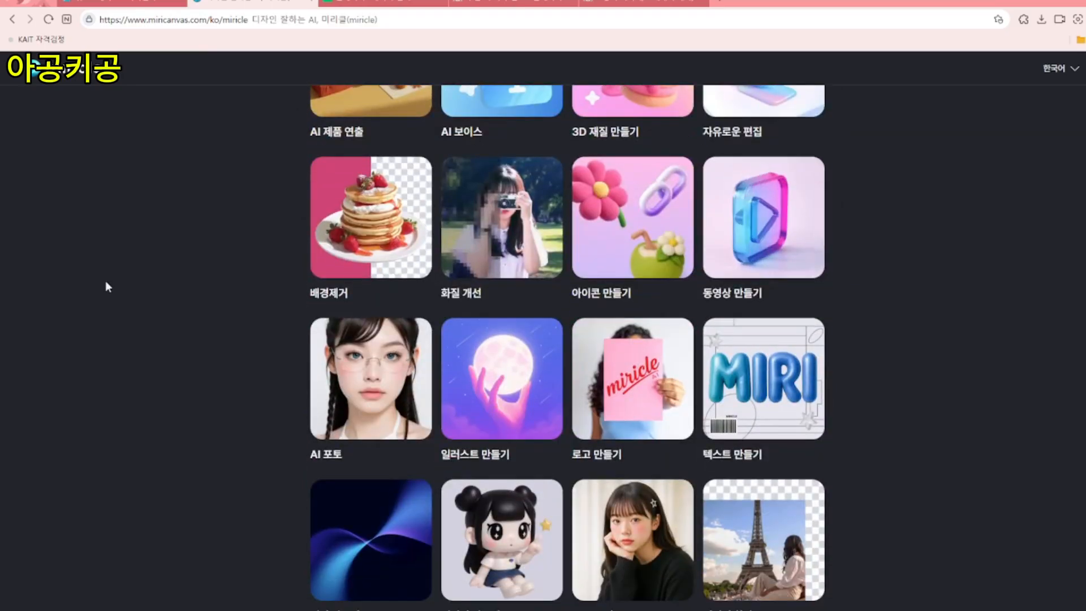
scroll(913, 421, down, 8)
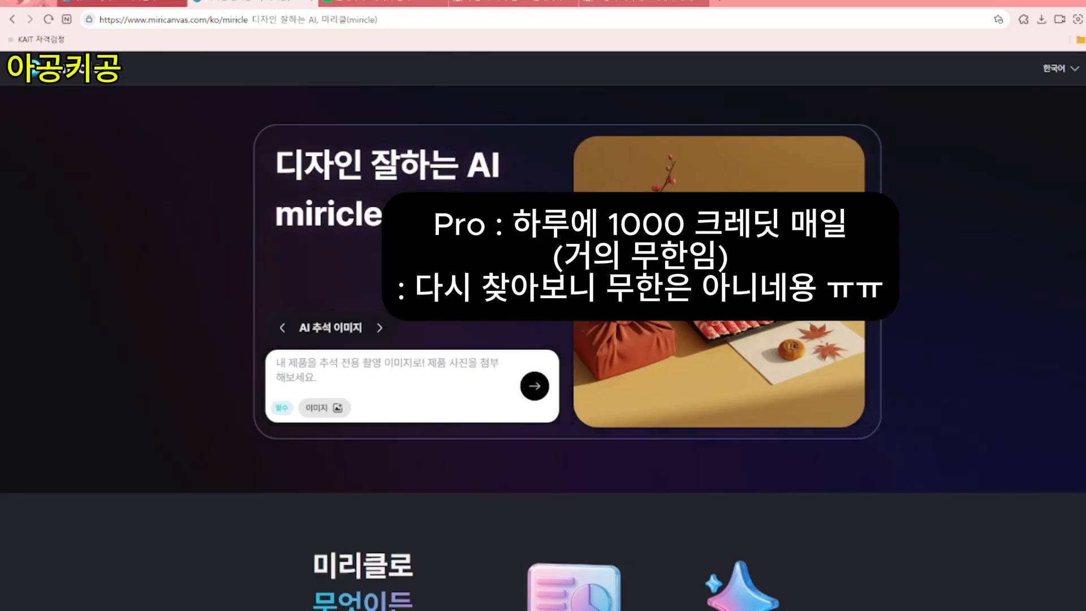
click(120, 3)
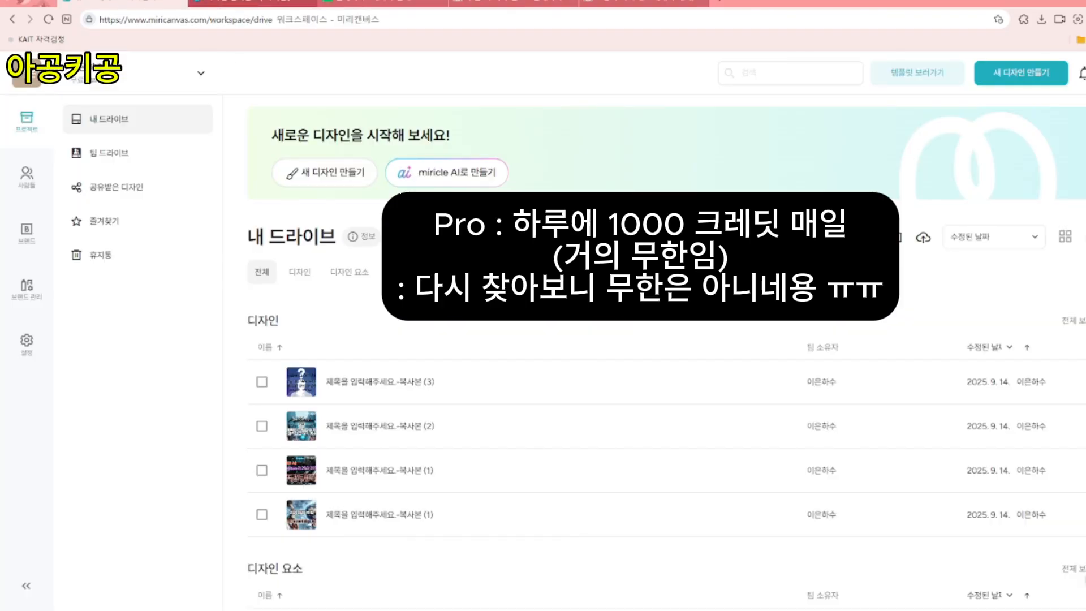
click(253, 2)
scroll(730, 280, down, 10)
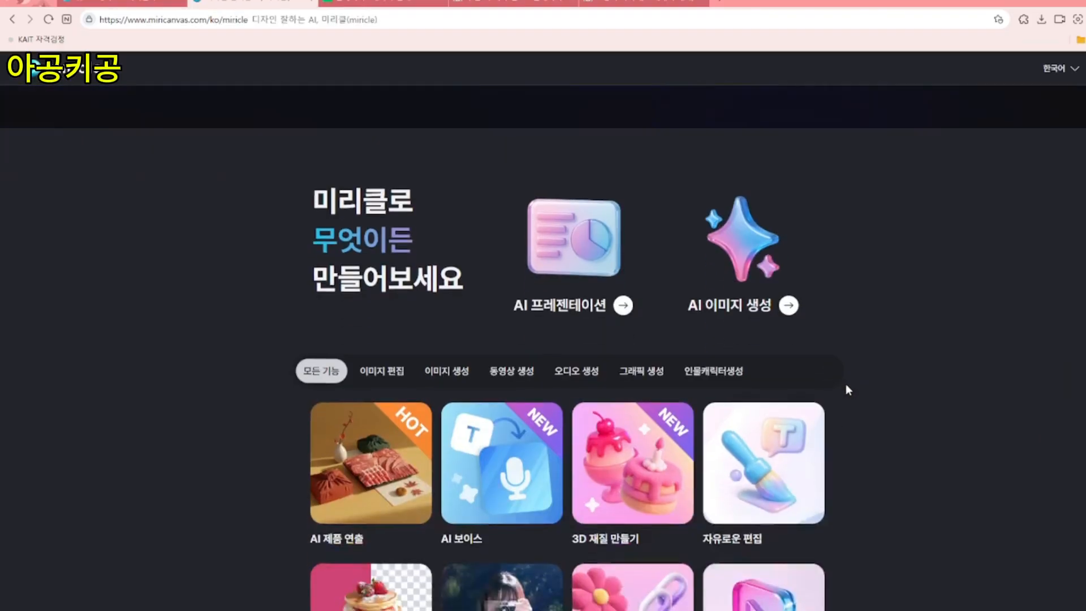
scroll(860, 357, down, 1)
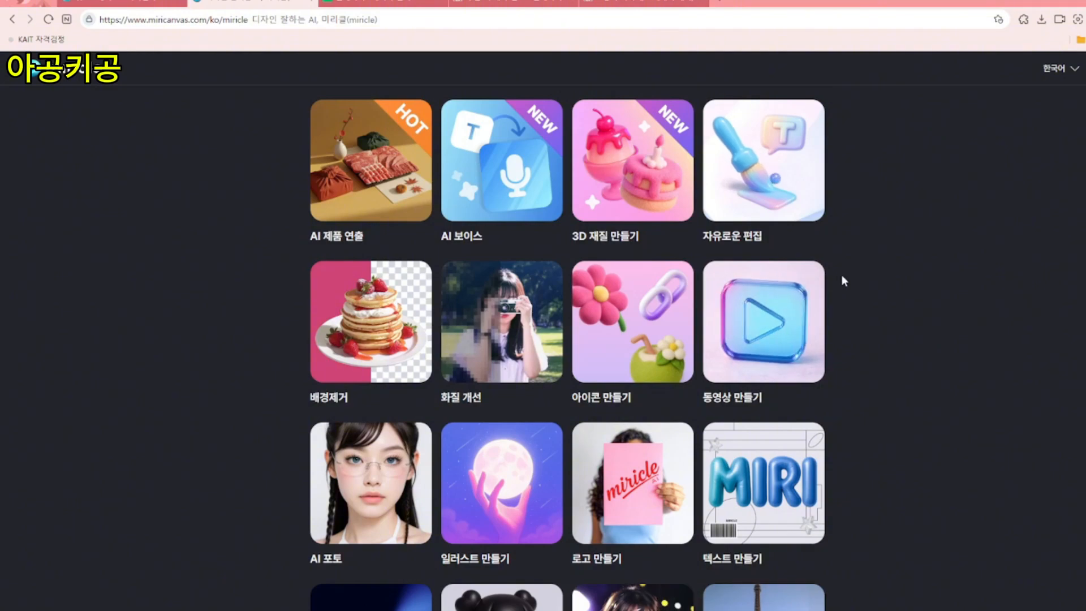
click(606, 367)
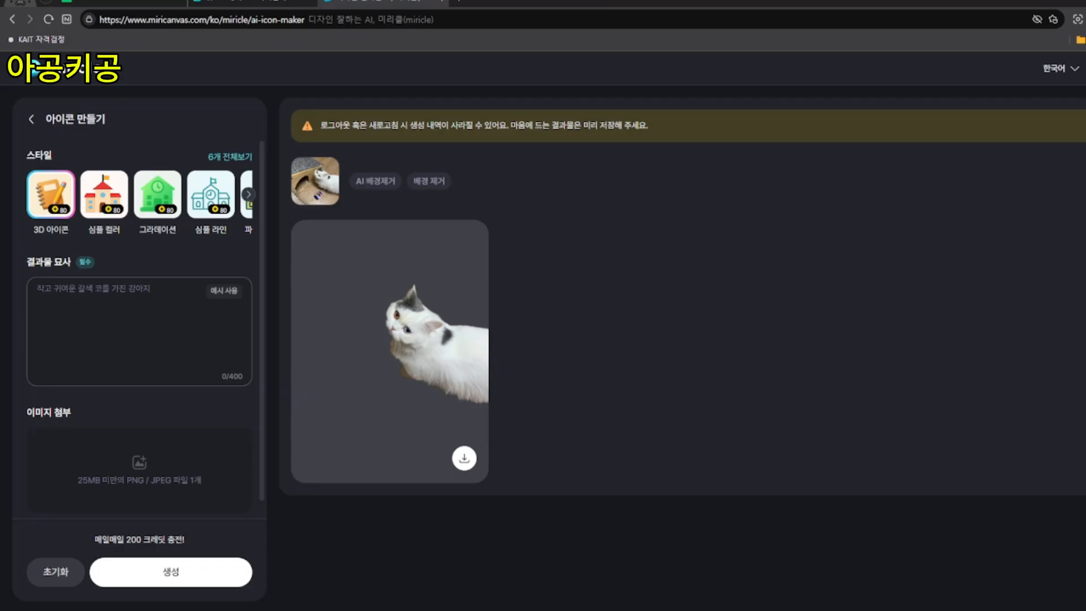
Compare the previews of the 3D 아이콘, 심플 컬러, 그라데이션, 심플 라인, 파스텔 라인 and 비비드 라인 styles in the full icon style list.
click(232, 157)
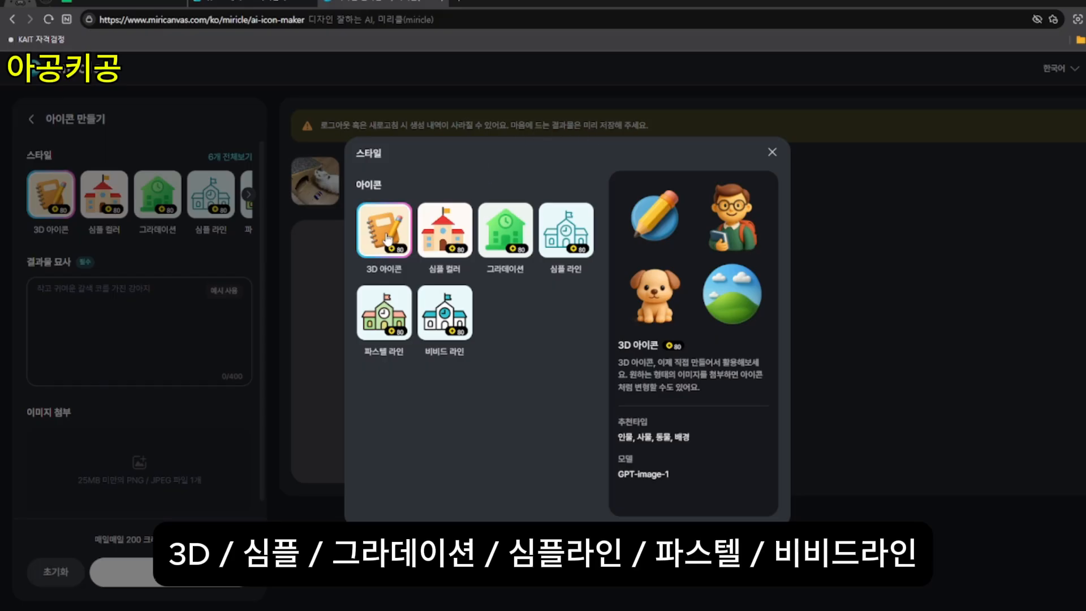
mouse_move(451, 234)
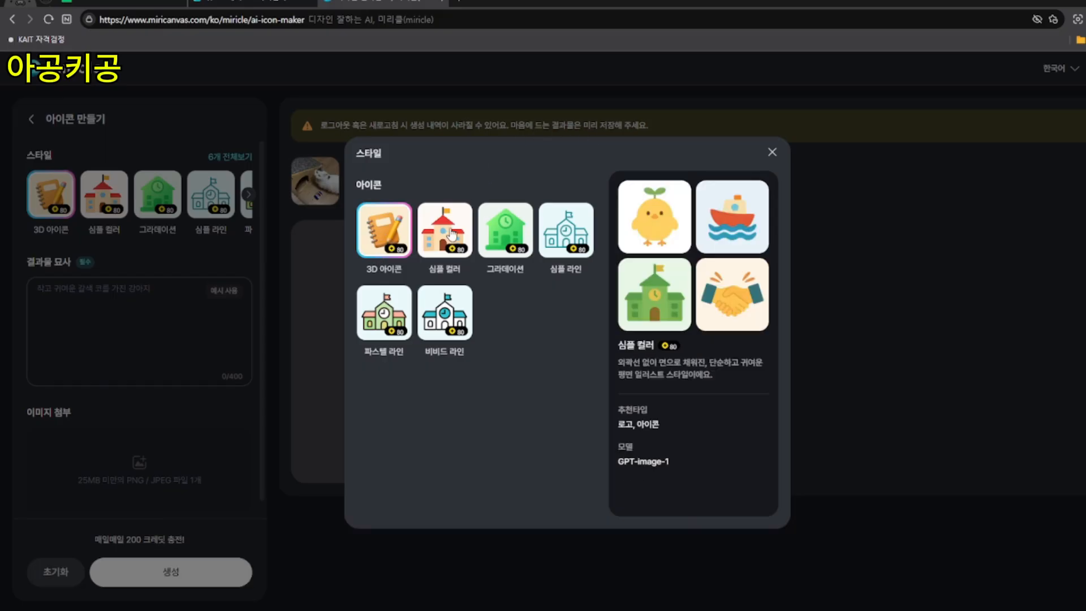
mouse_move(445, 312)
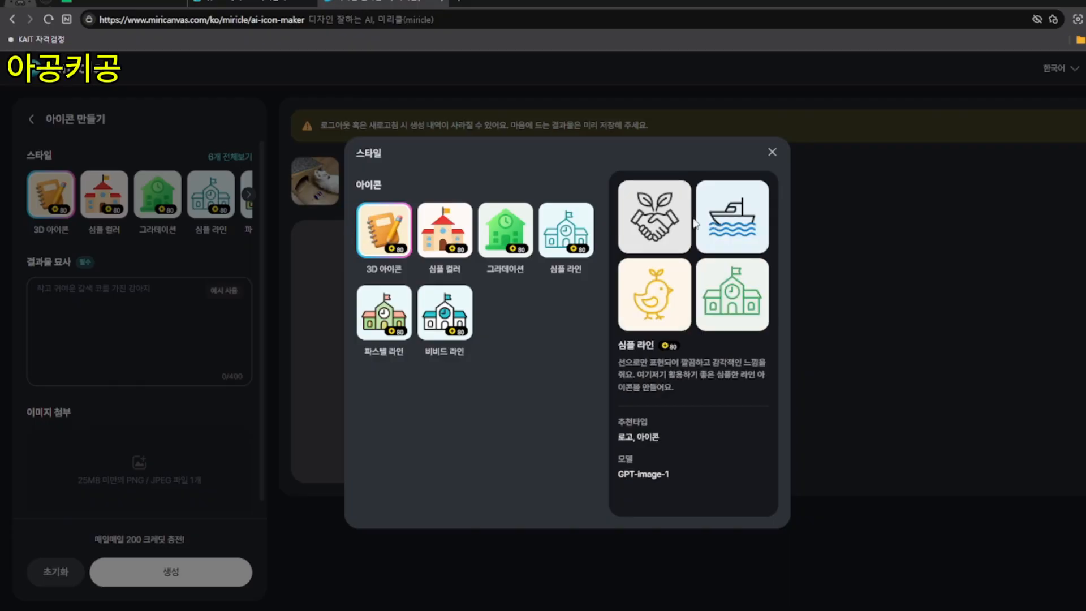
click(386, 238)
click(224, 163)
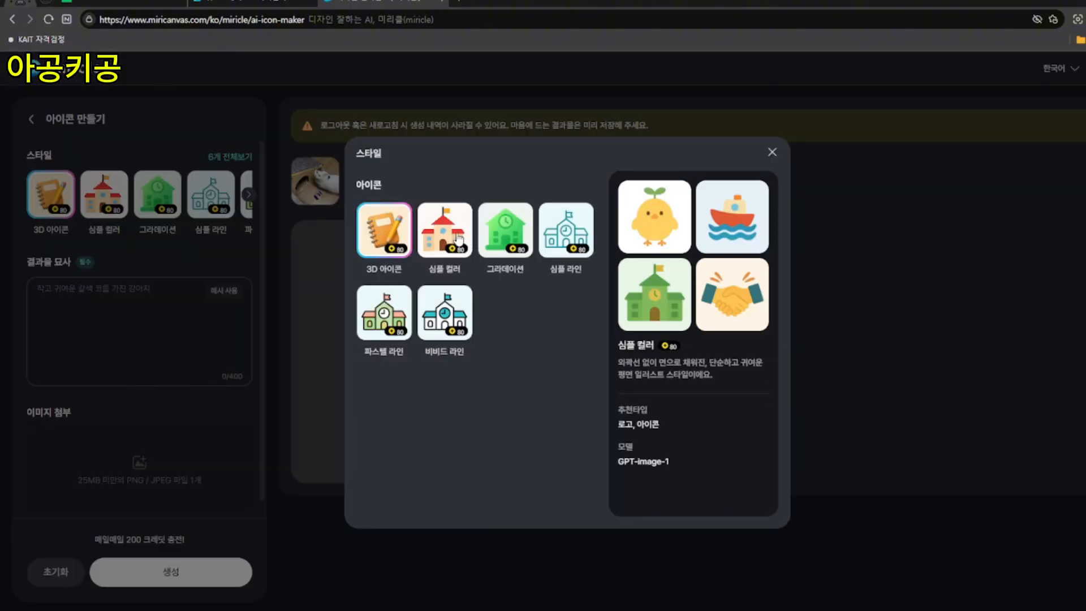
mouse_move(497, 238)
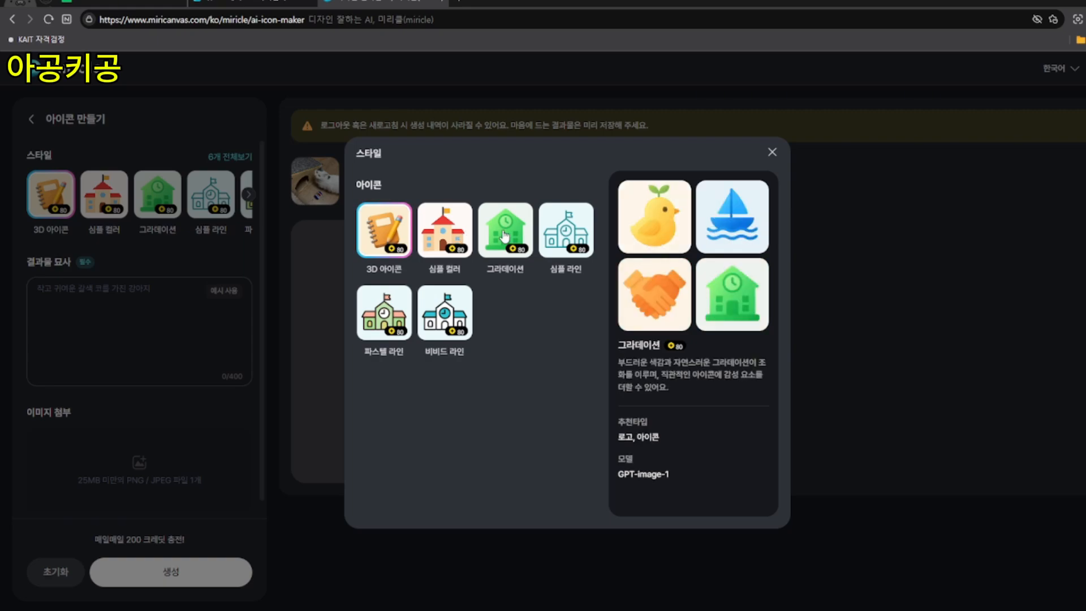
mouse_move(589, 233)
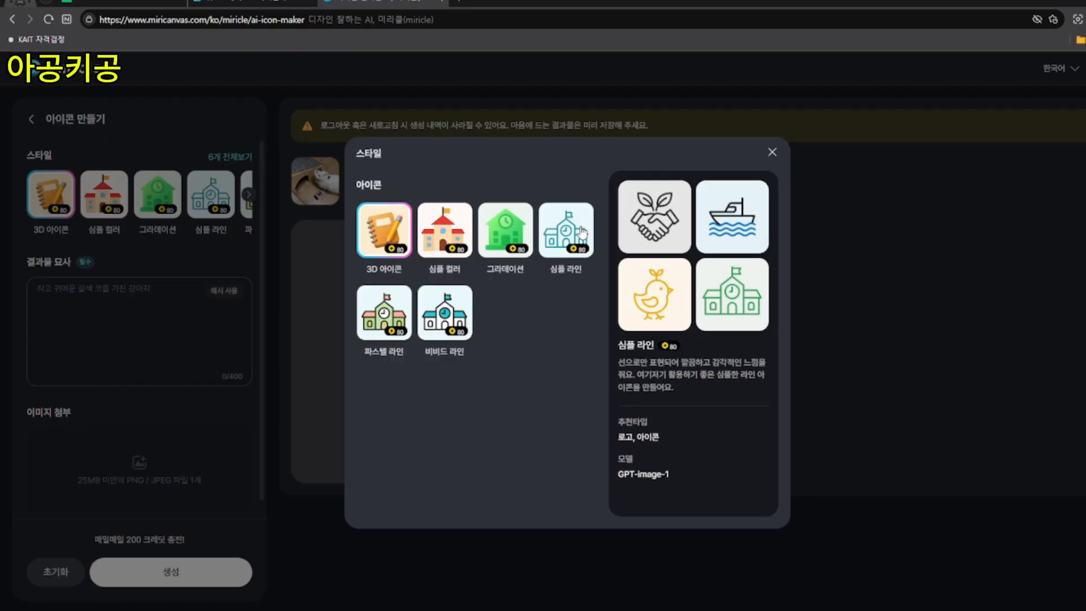
mouse_move(383, 315)
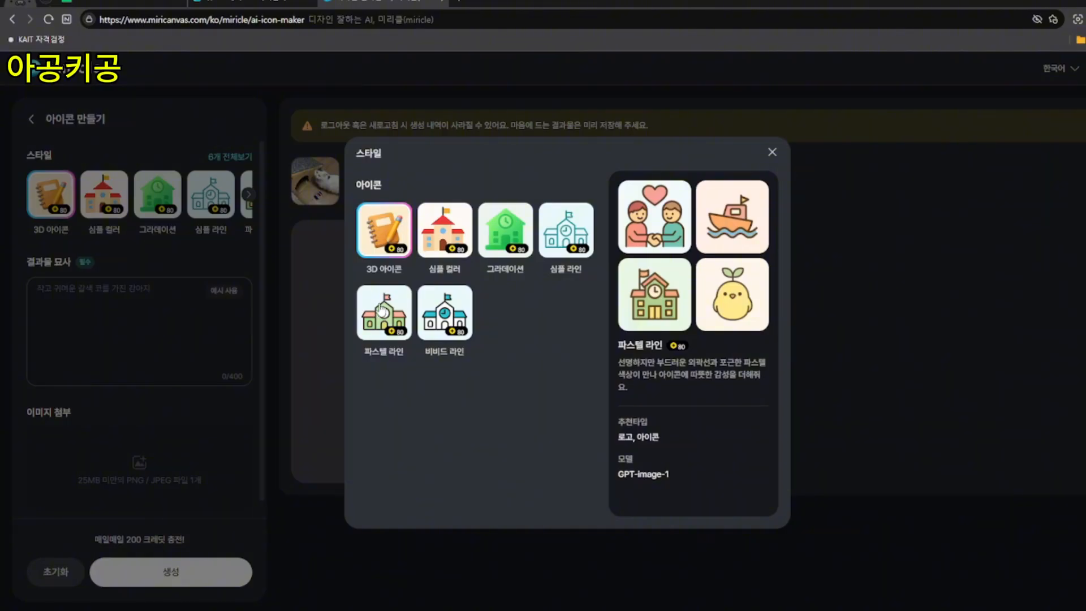
mouse_move(434, 324)
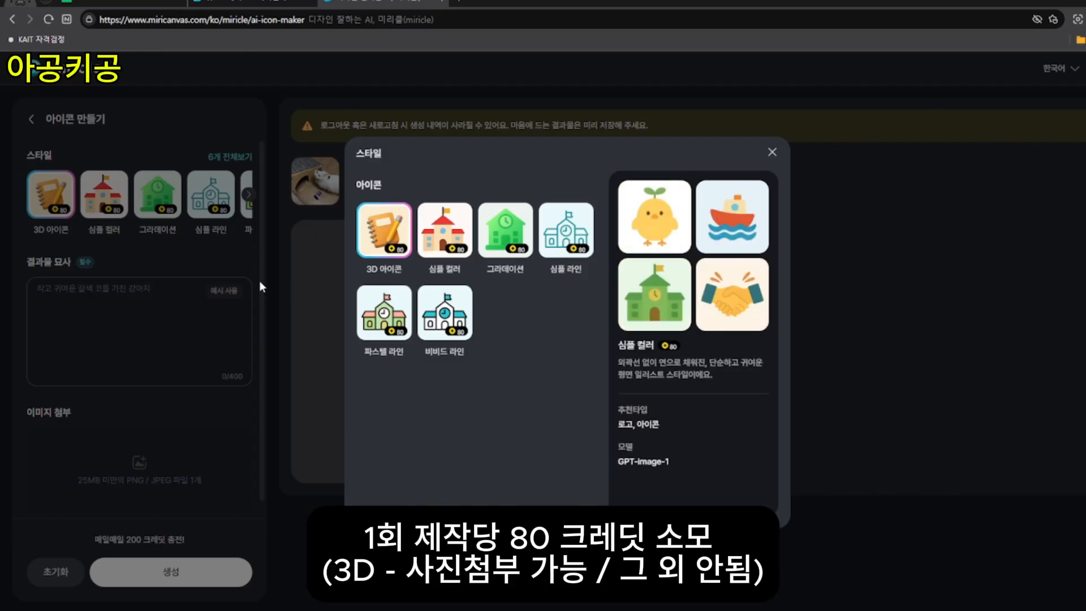
click(284, 266)
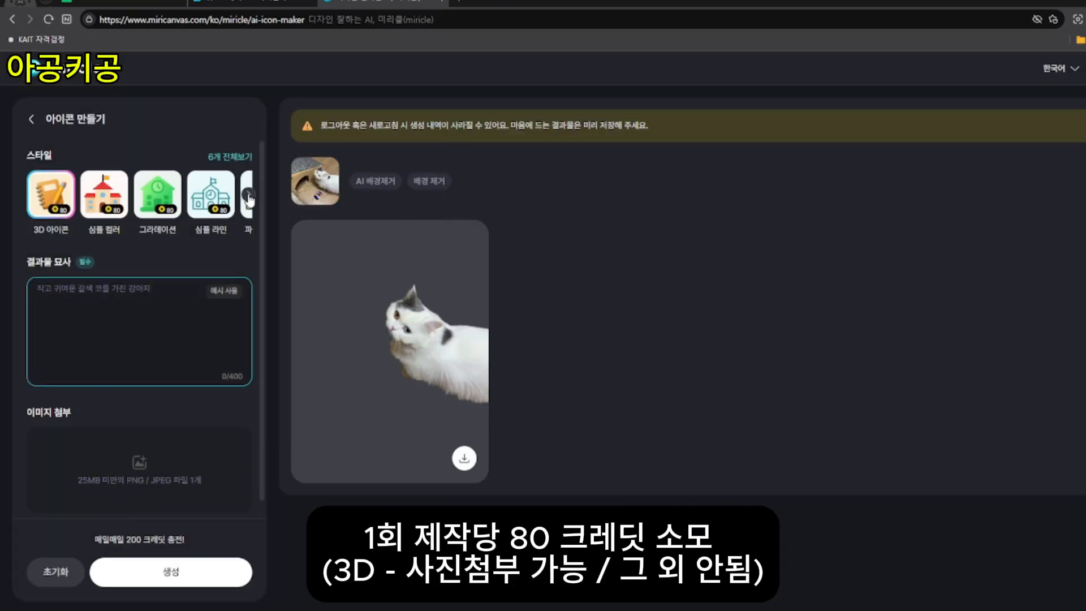
Try icon styles other than 3D 아이콘, including 비비드 라인 and 심플 컬러, to see which input options they offer.
click(249, 197)
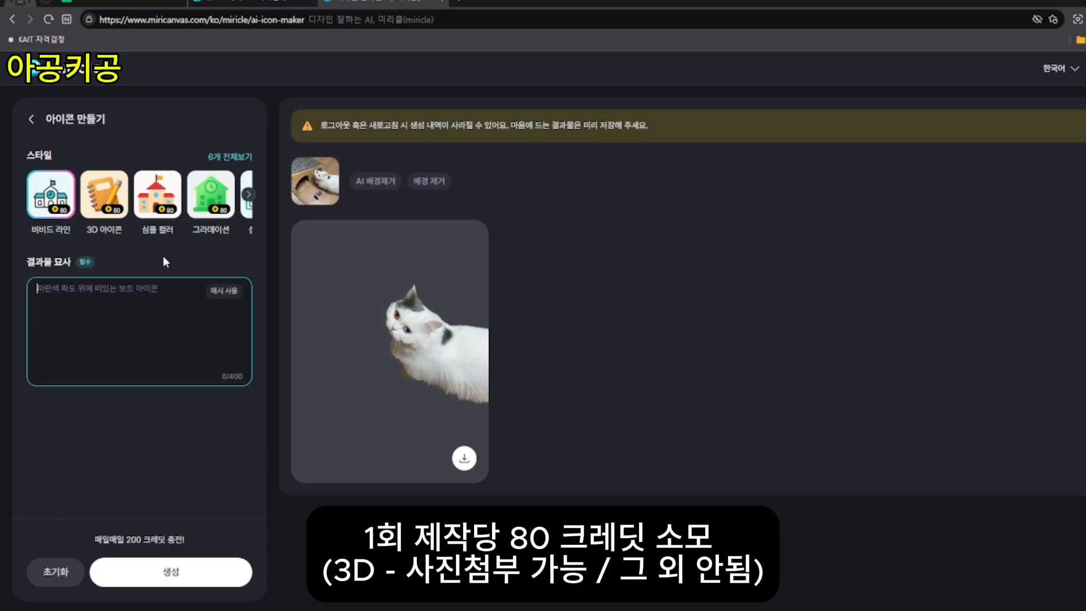
click(158, 194)
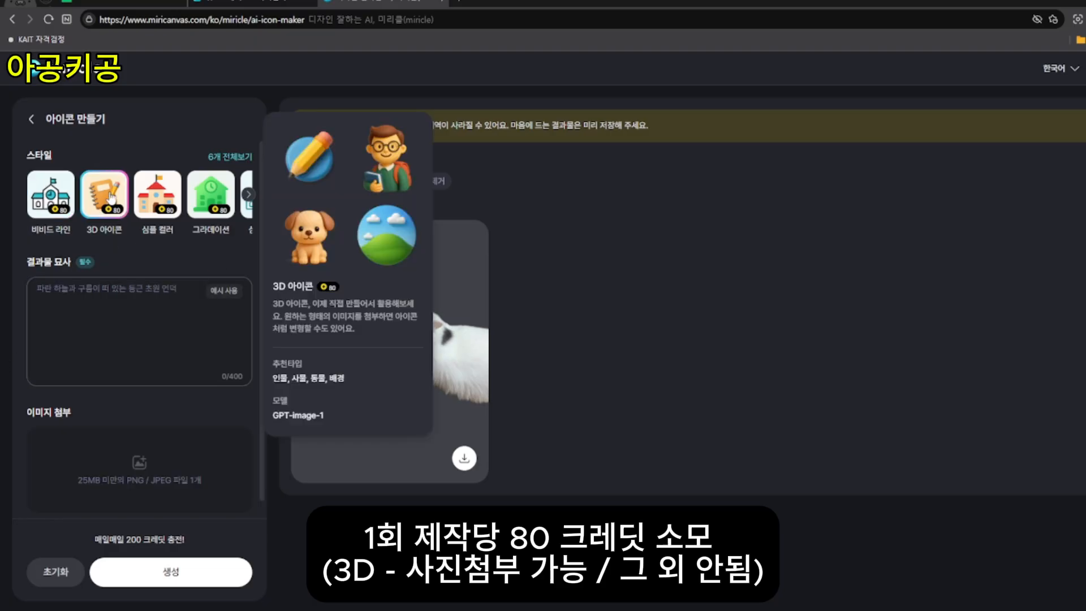
click(211, 189)
click(249, 195)
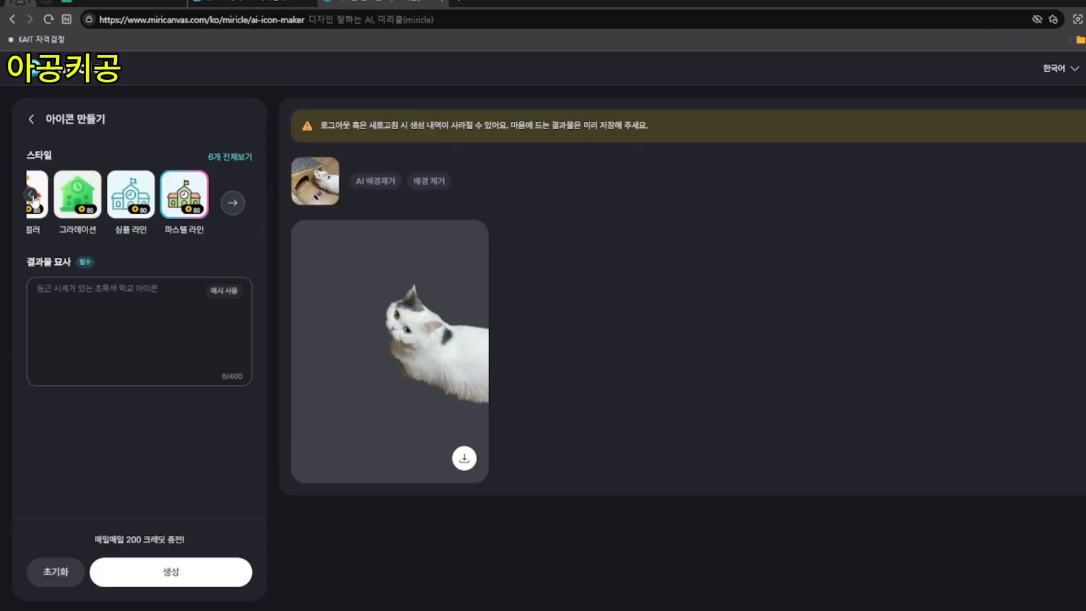
click(33, 197)
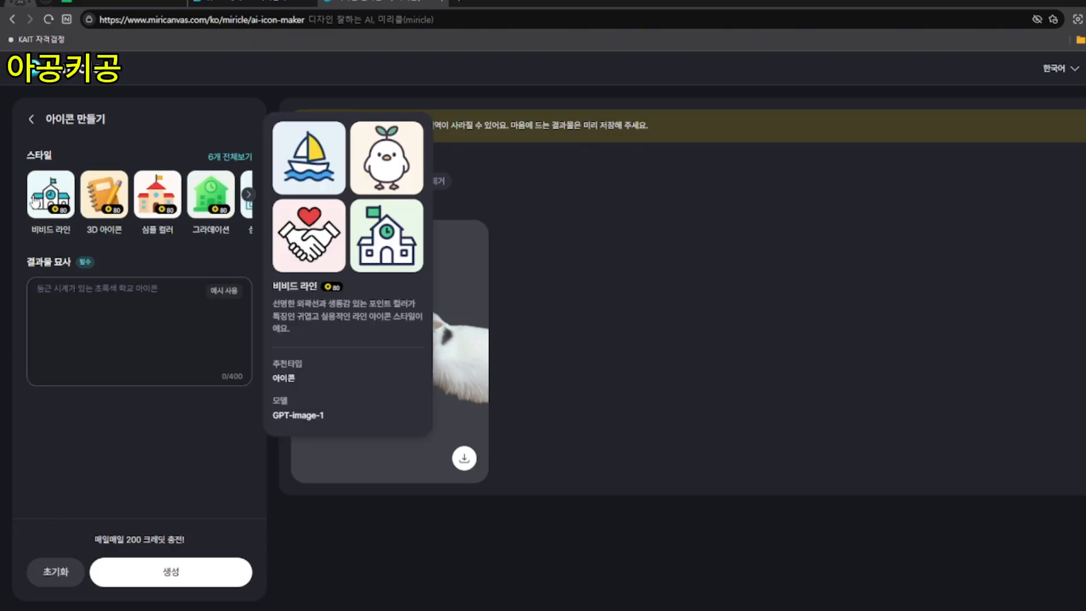
Generate a 3D 아이콘 style icon from the attached glass cat image with the prompt "그라데이션 3D 아이콘으로 컬러를 입혀주세요".
click(104, 195)
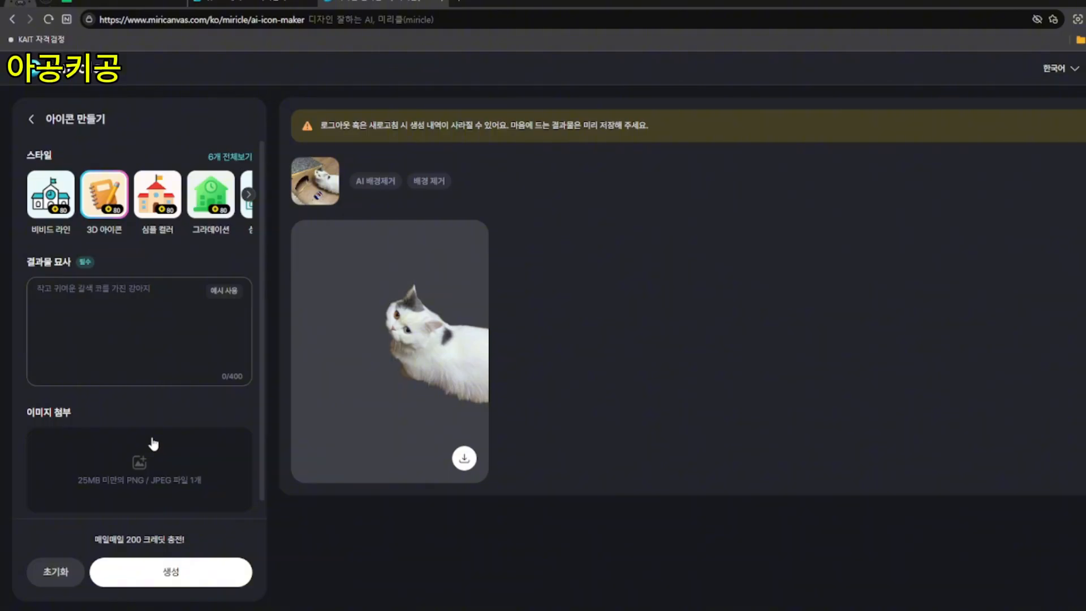
mouse_move(102, 212)
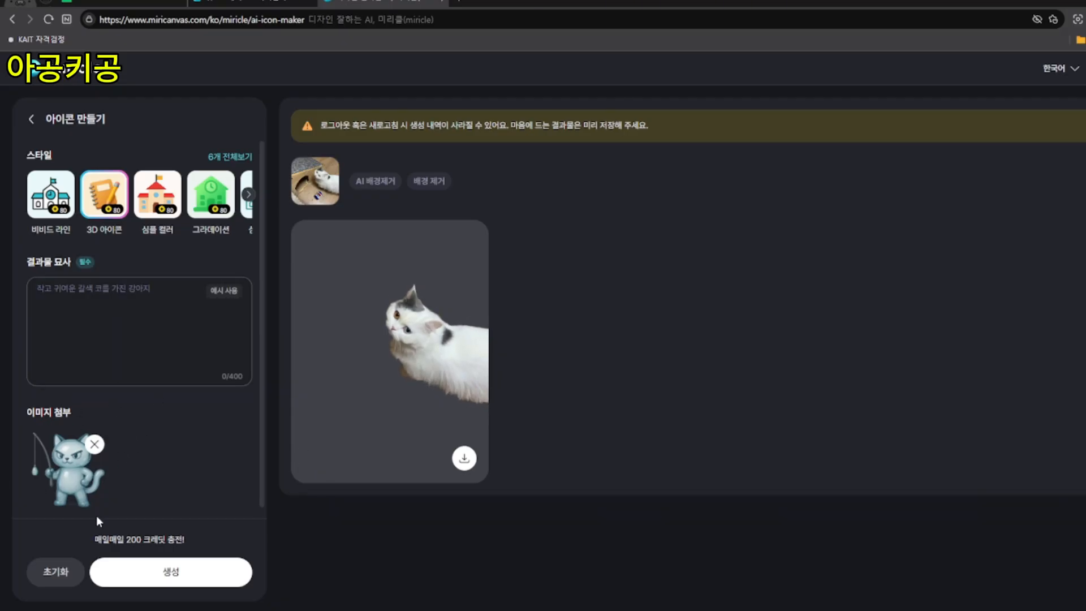
click(172, 318)
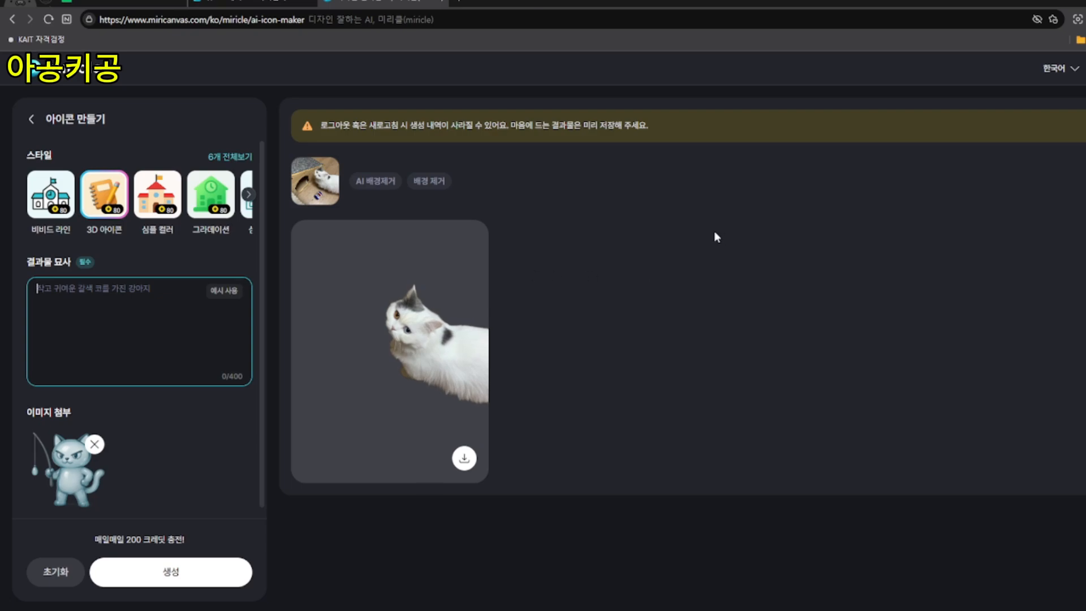
mouse_move(113, 211)
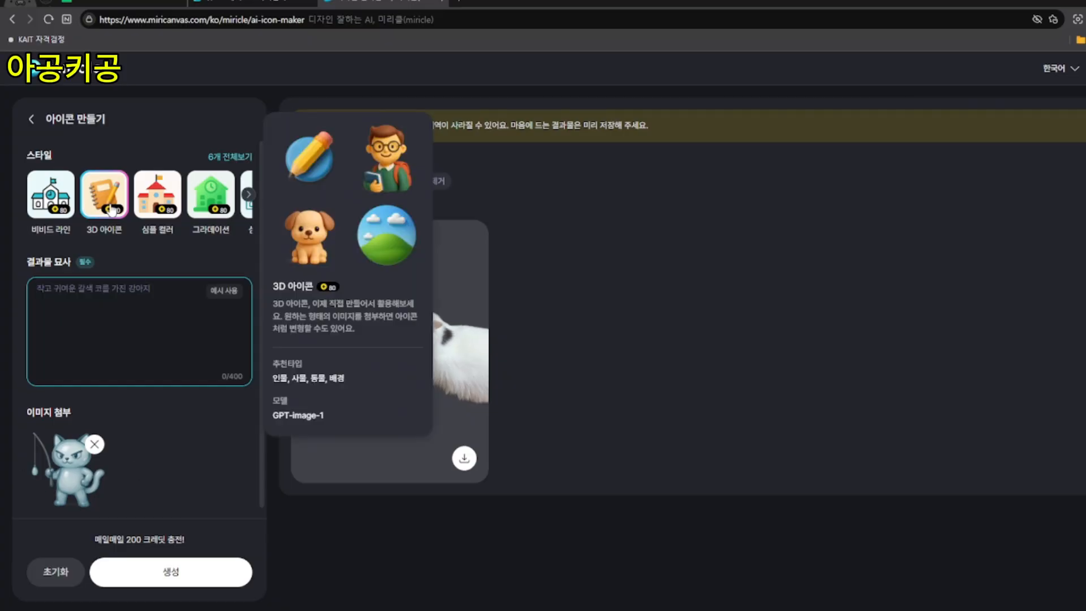
text(그라데이션 3D 아이콘으로 컬러를 입혀주세요)
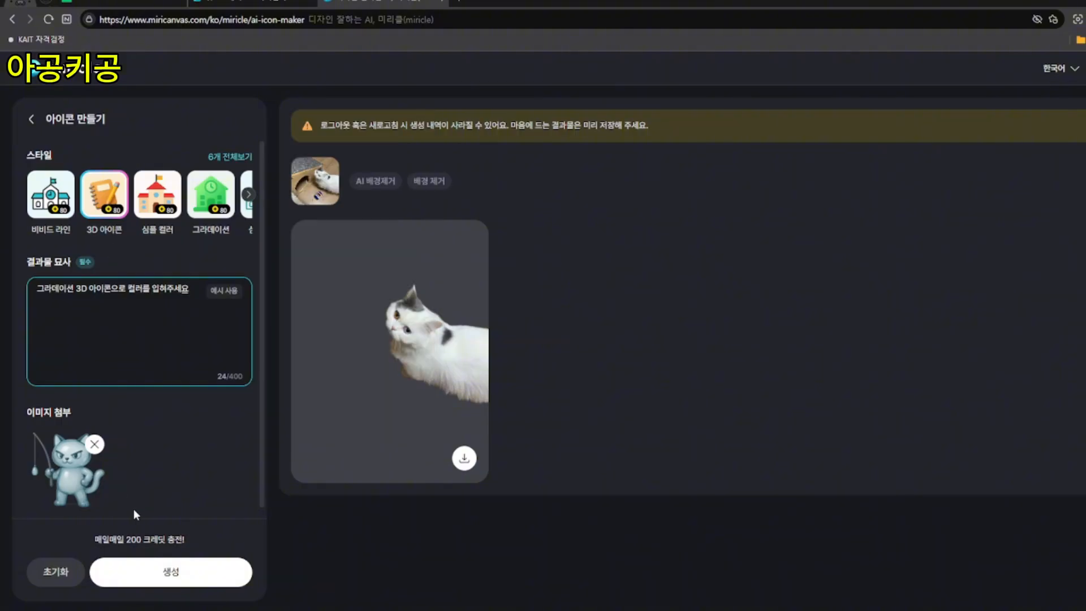
click(170, 572)
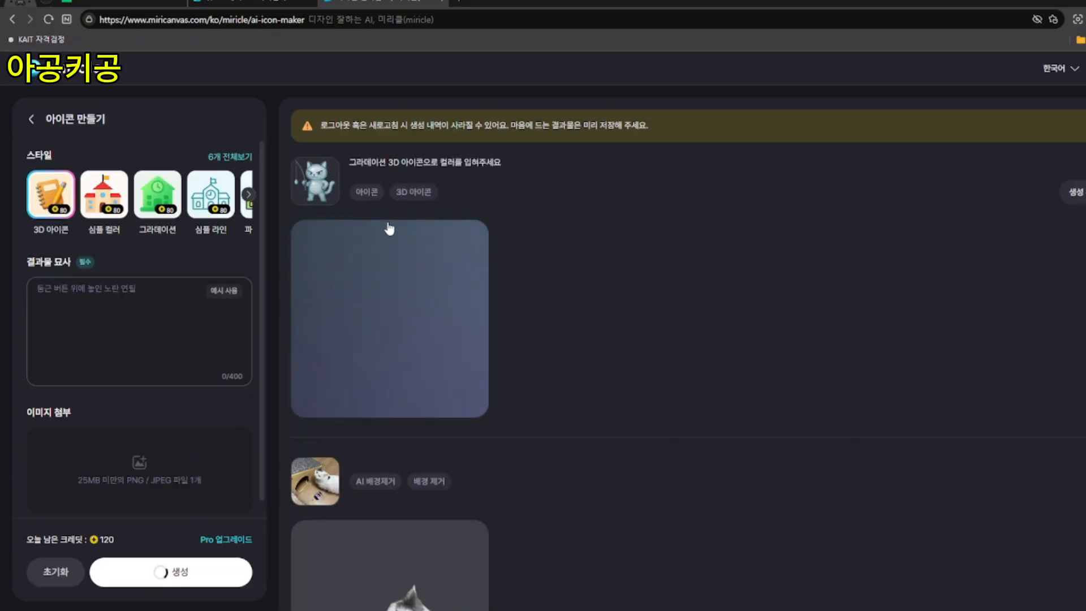
Download the generated purple-and-pink gradient 3D icon of the cat holding a fishing rod.
mouse_move(91, 196)
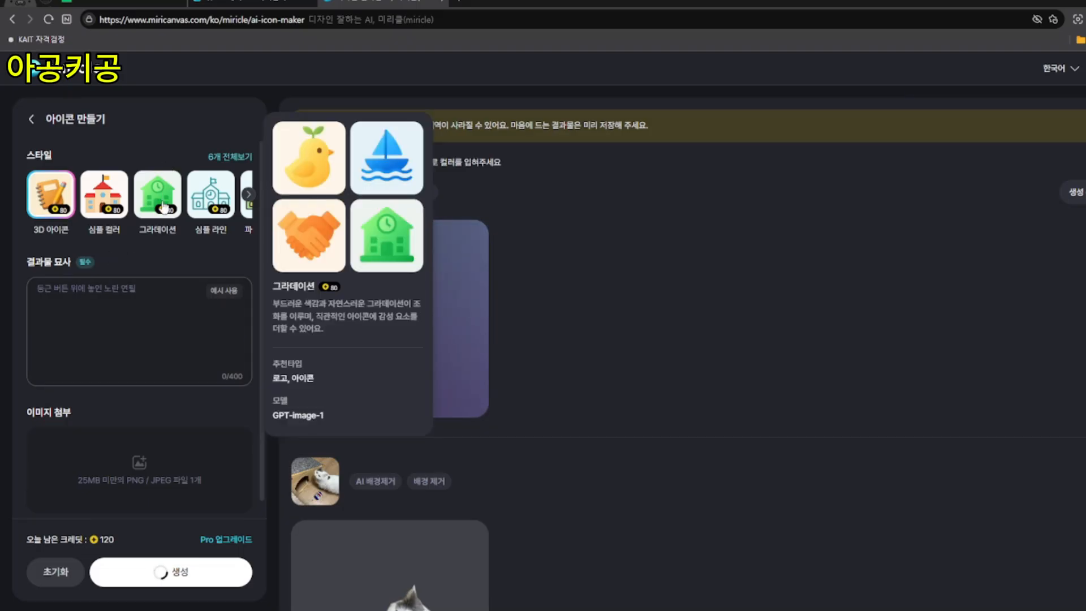
mouse_move(220, 189)
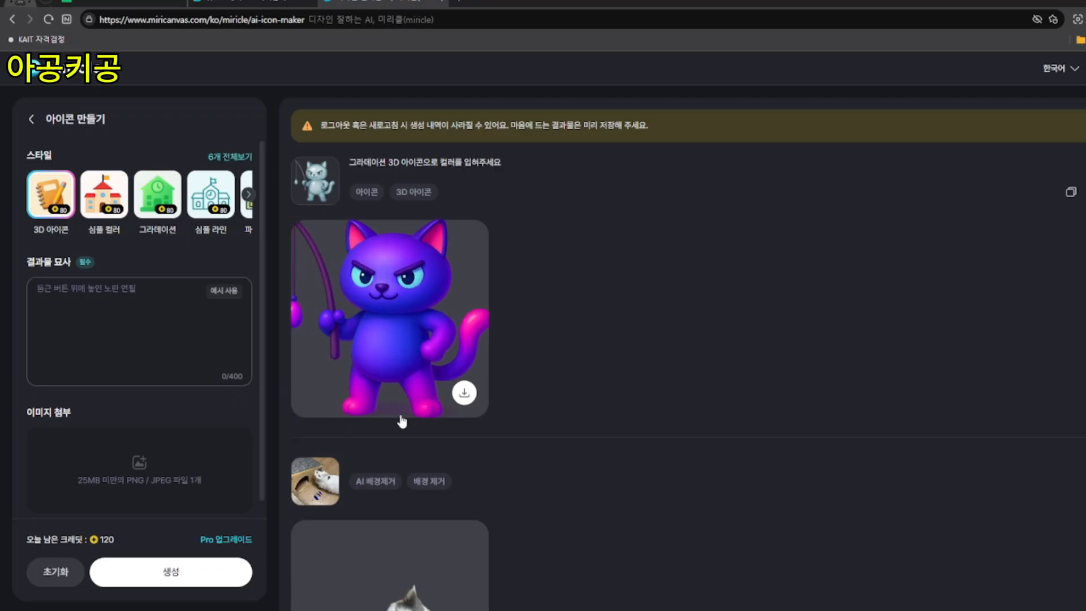
click(465, 394)
click(709, 161)
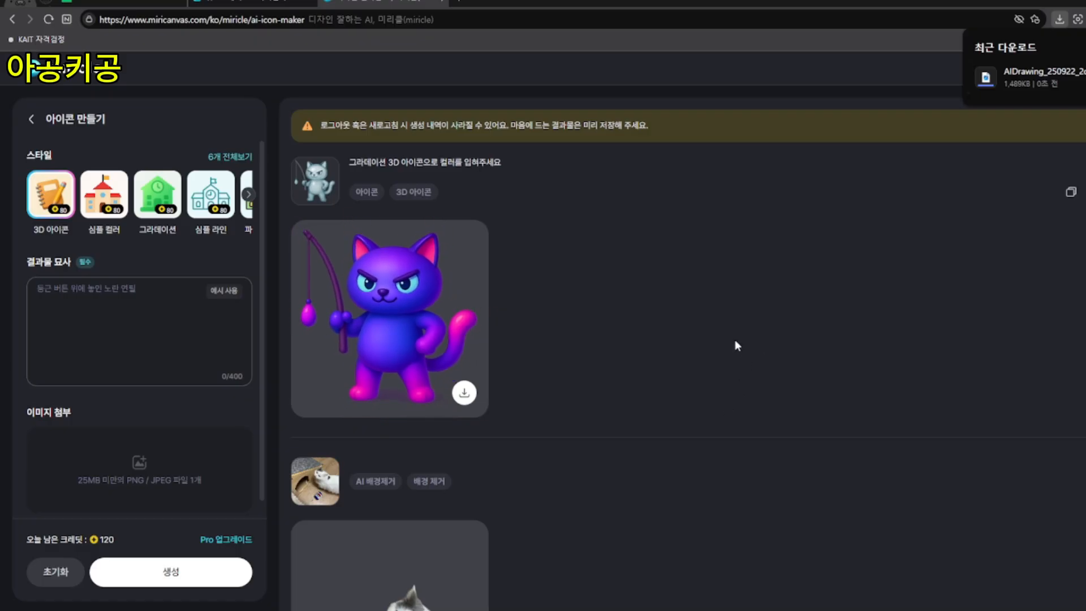
Leave the icon maker for the miricle home page and open the logo maker (로고 만들기).
click(31, 119)
scroll(969, 344, down, 9)
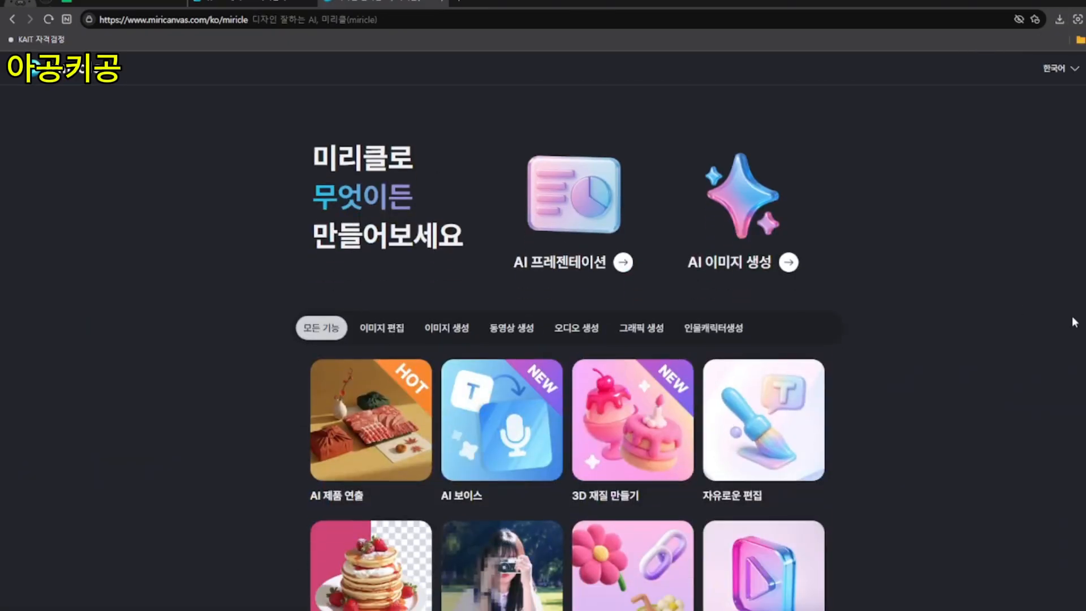
scroll(923, 272, down, 2)
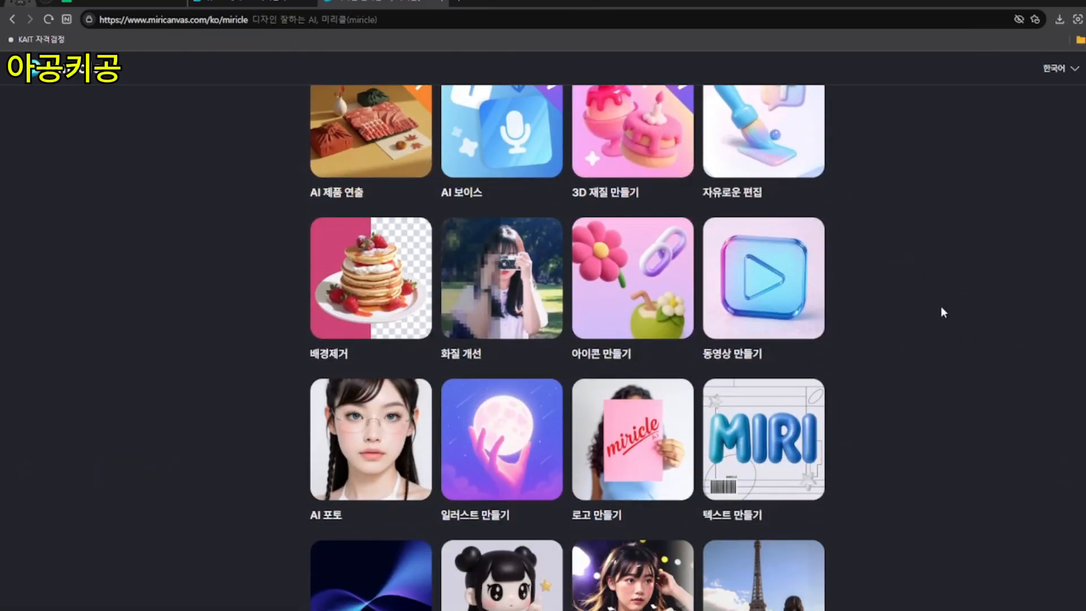
click(633, 444)
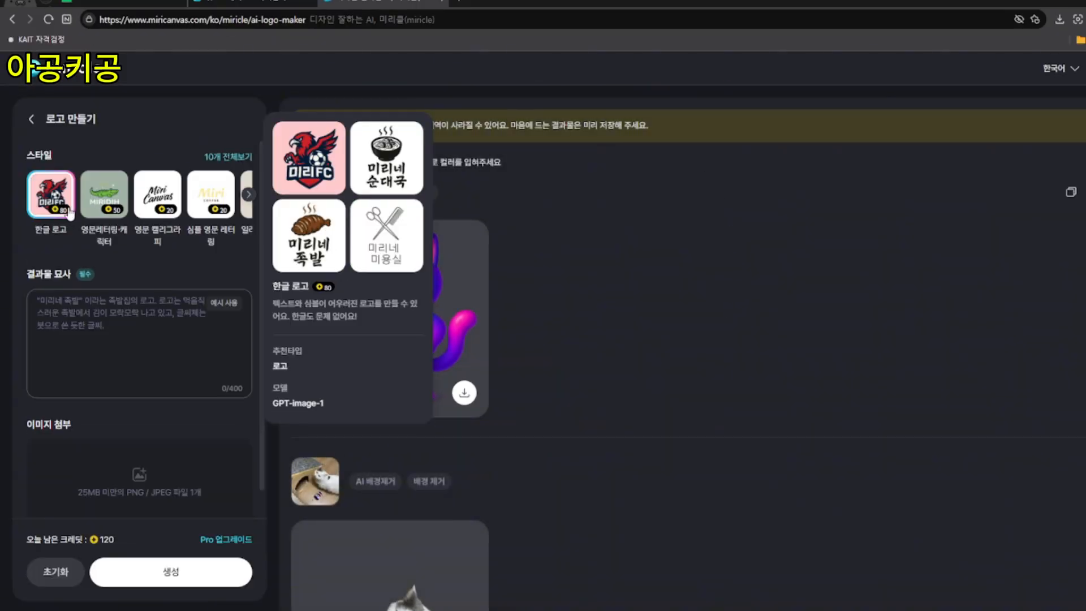
Try the 영문레터링·캐릭터 logo style from the full style list and switch back to 한글 로고.
click(214, 155)
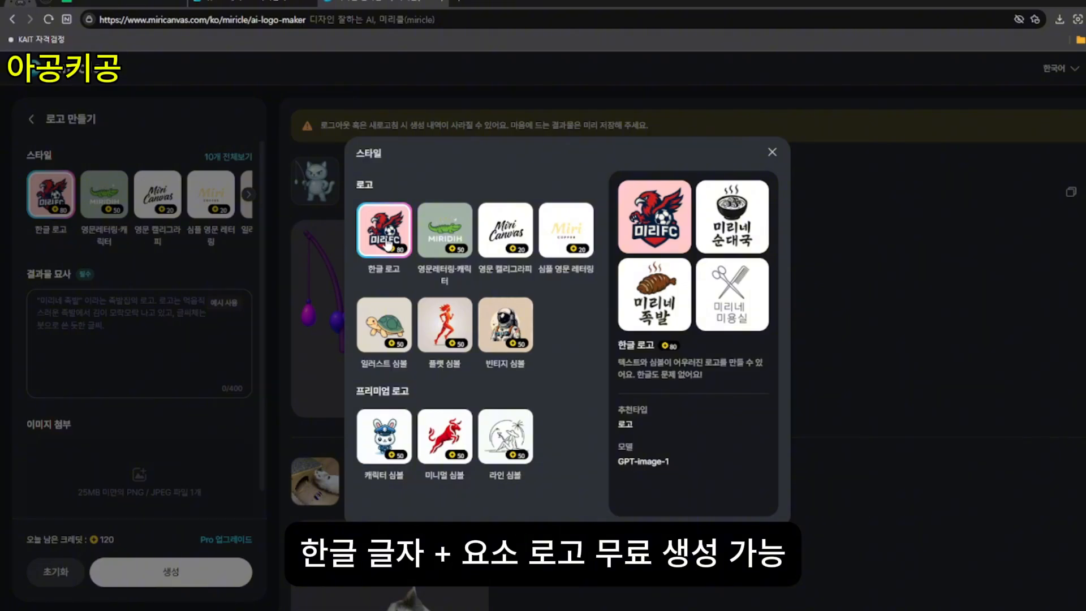
click(455, 241)
click(226, 155)
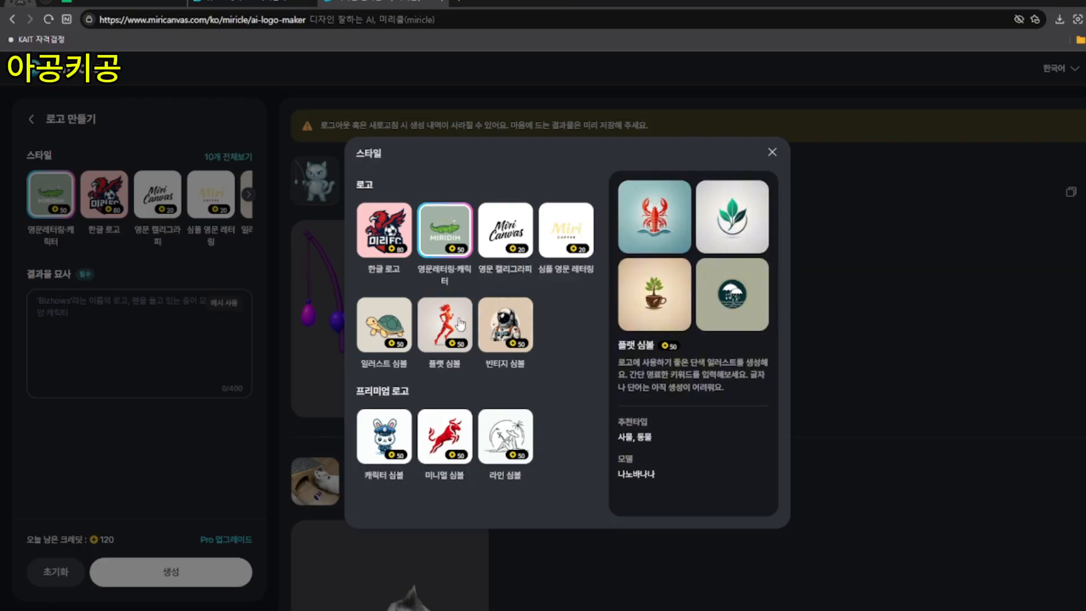
click(390, 229)
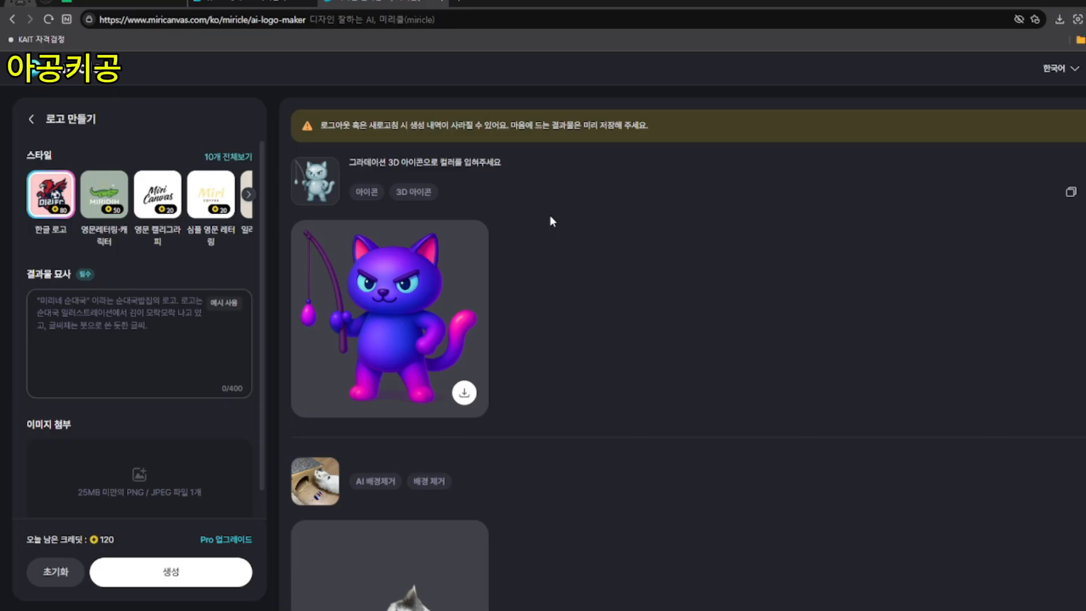
Enter "솜주먹과날쌘발" as the logo description and select the 영문 캘리그라피 style.
click(138, 315)
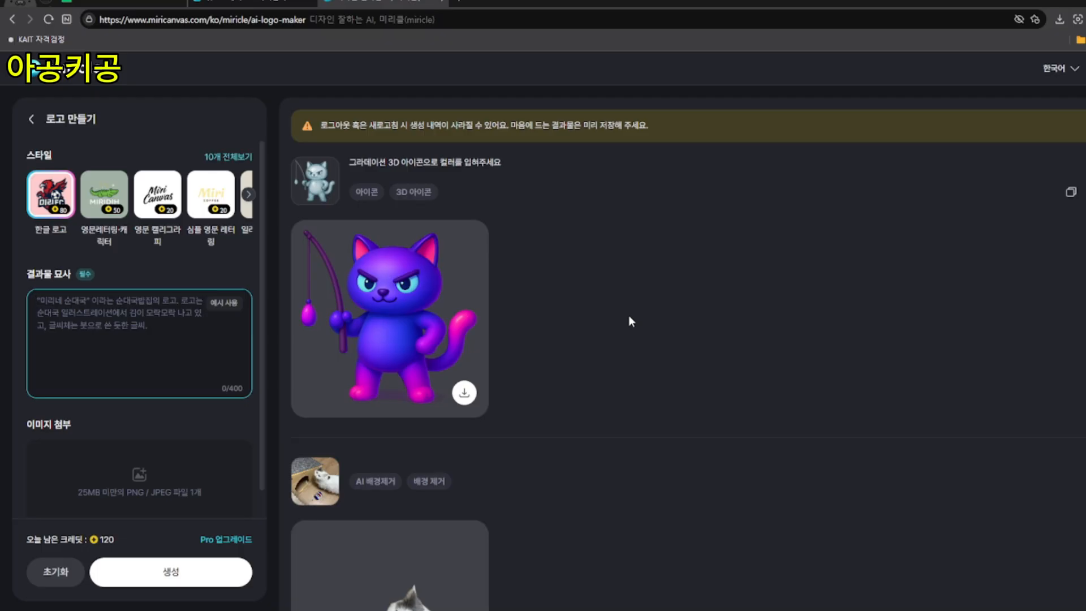
text(숨주억과날밴발)
click(158, 207)
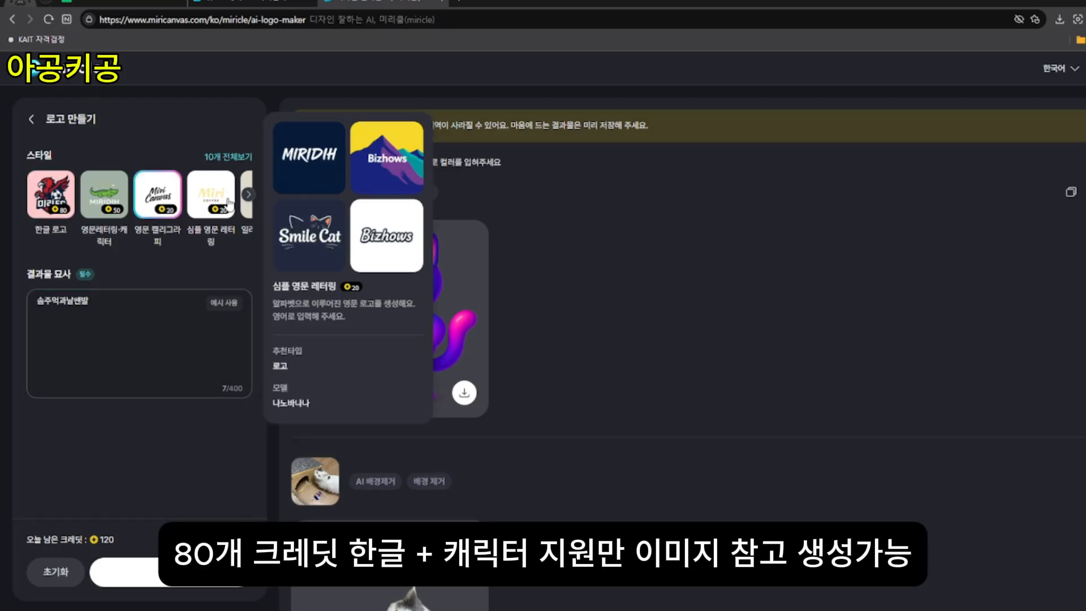
Try the 심플 영문 레터링, 영문레터링·캐릭터, 일러스트 심볼 and 라인 심볼 logo styles.
click(211, 198)
click(116, 193)
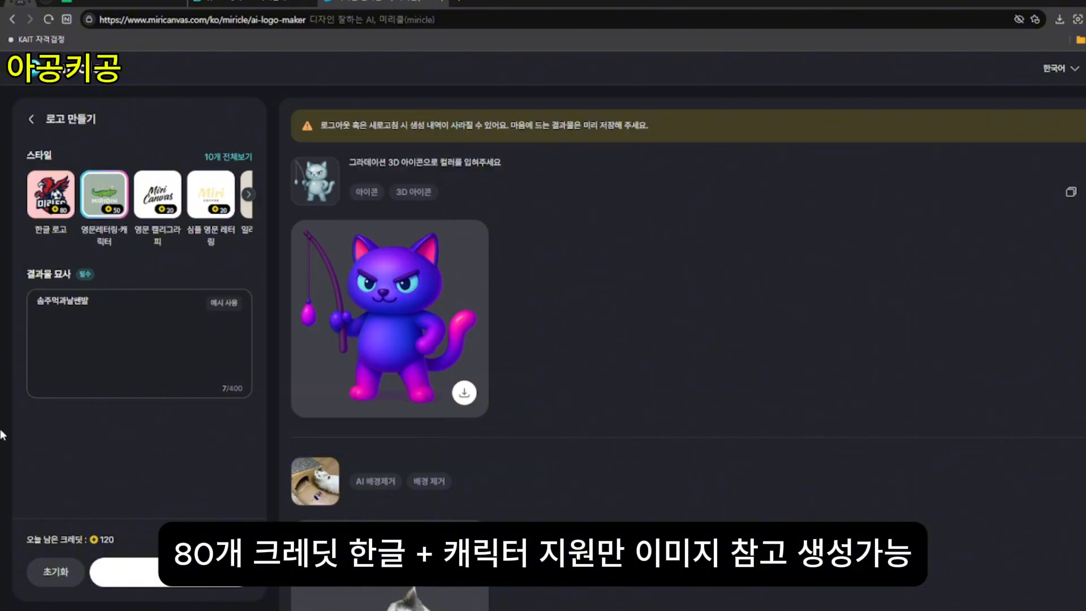
click(227, 158)
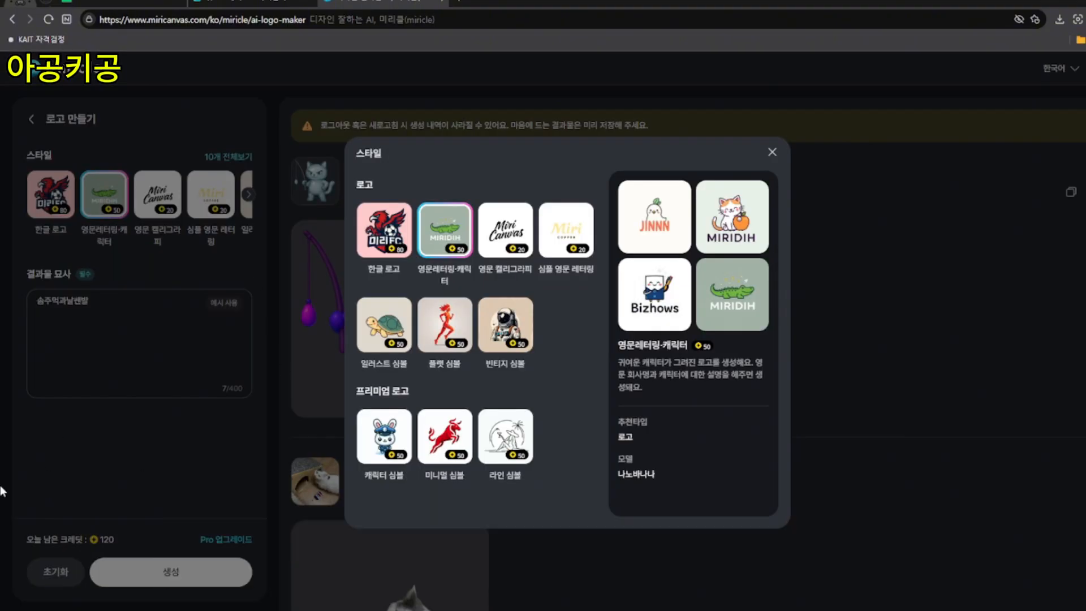
click(383, 328)
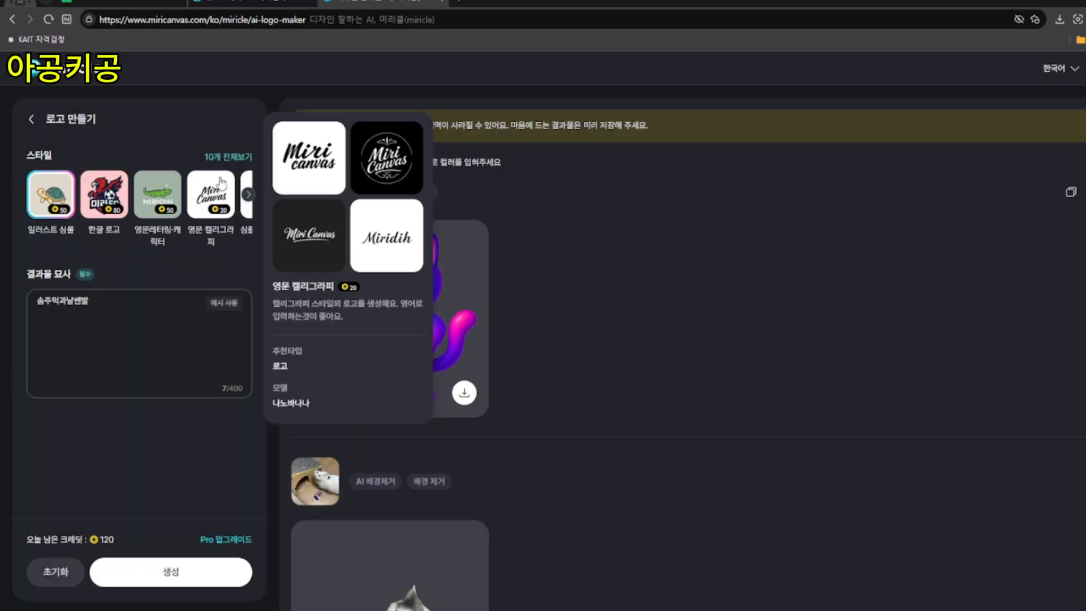
click(227, 157)
click(505, 314)
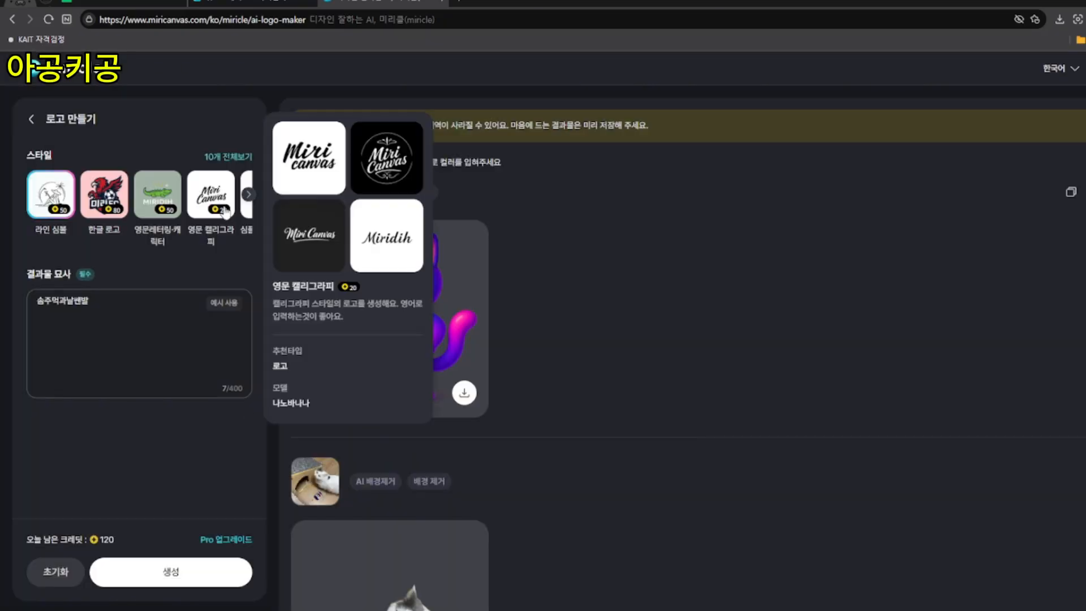
Generate a 한글 로고 from the attached cat photo with the description "솜주먹앤날쌘발 이라는 고양이 유튜브 채널의 로고 사랑스럽고 귀여운 느낌".
click(229, 157)
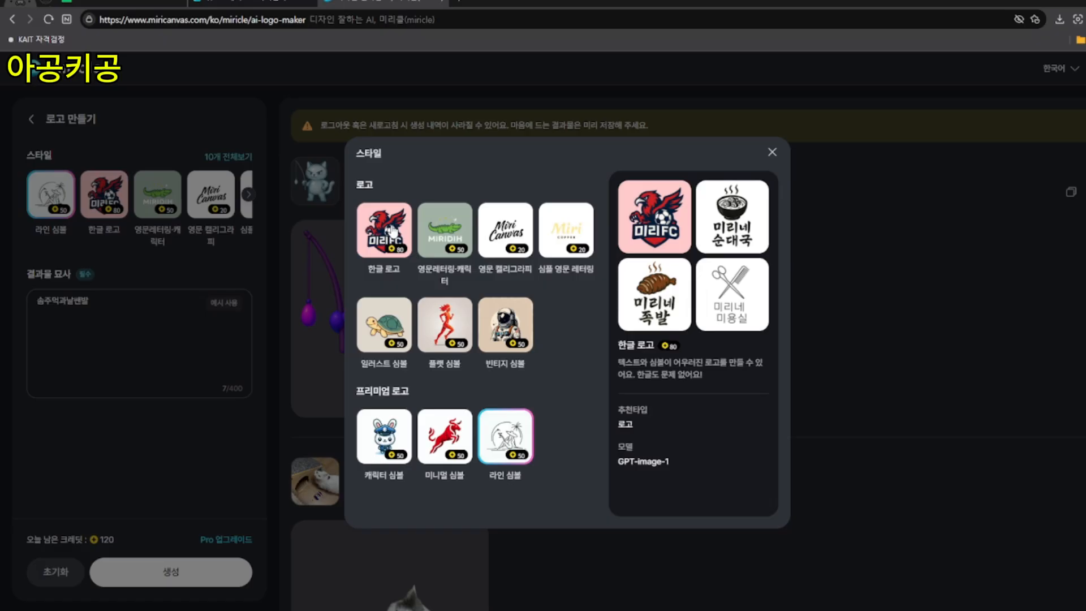
click(390, 243)
scroll(138, 509, down, 1)
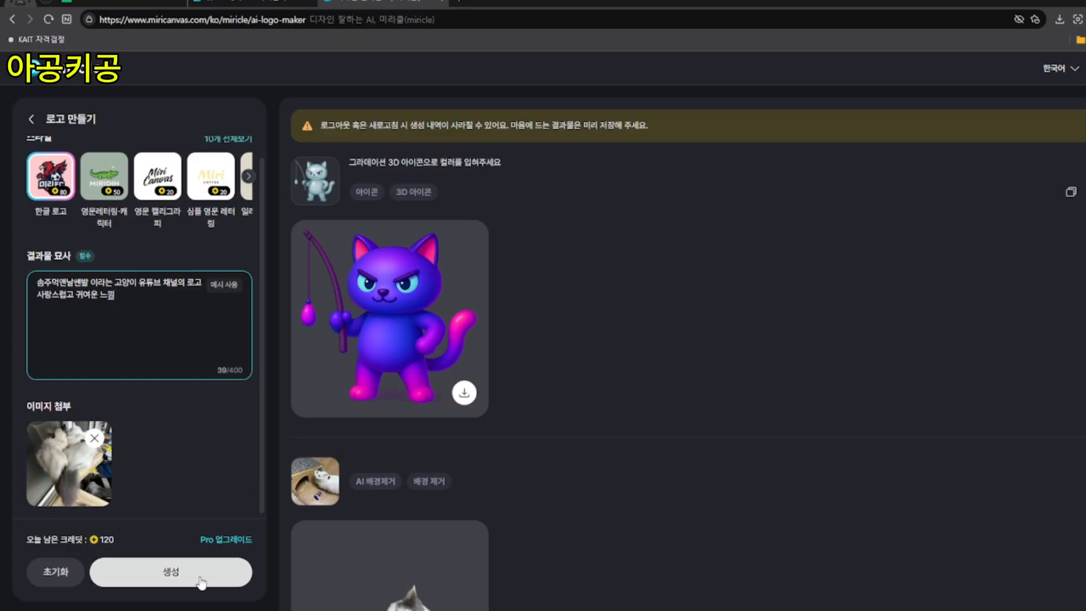
click(201, 582)
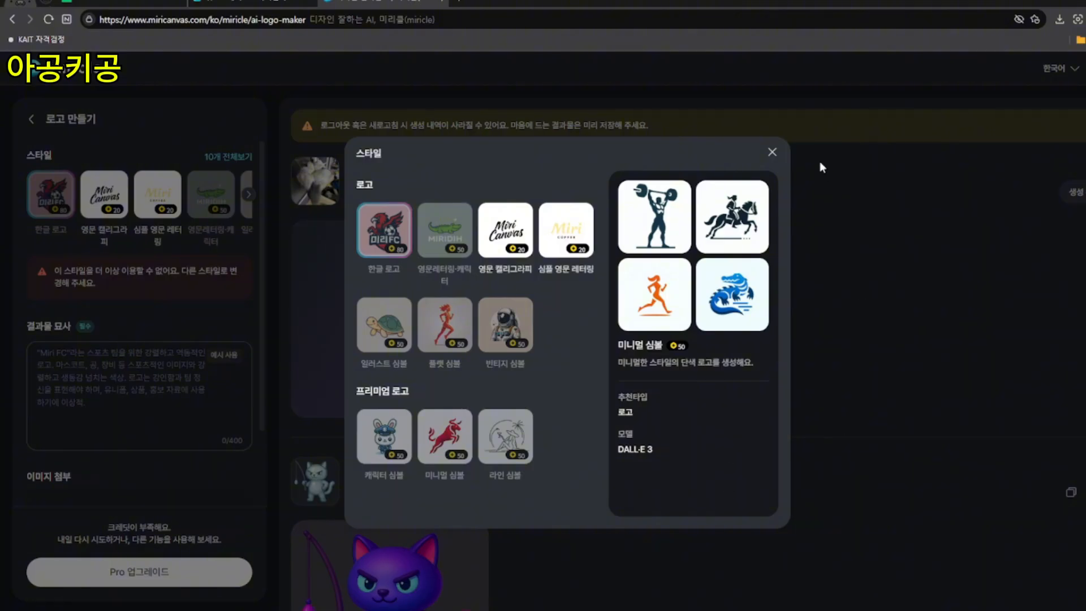
Close the full style list and download the generated logo of the two cats.
click(772, 153)
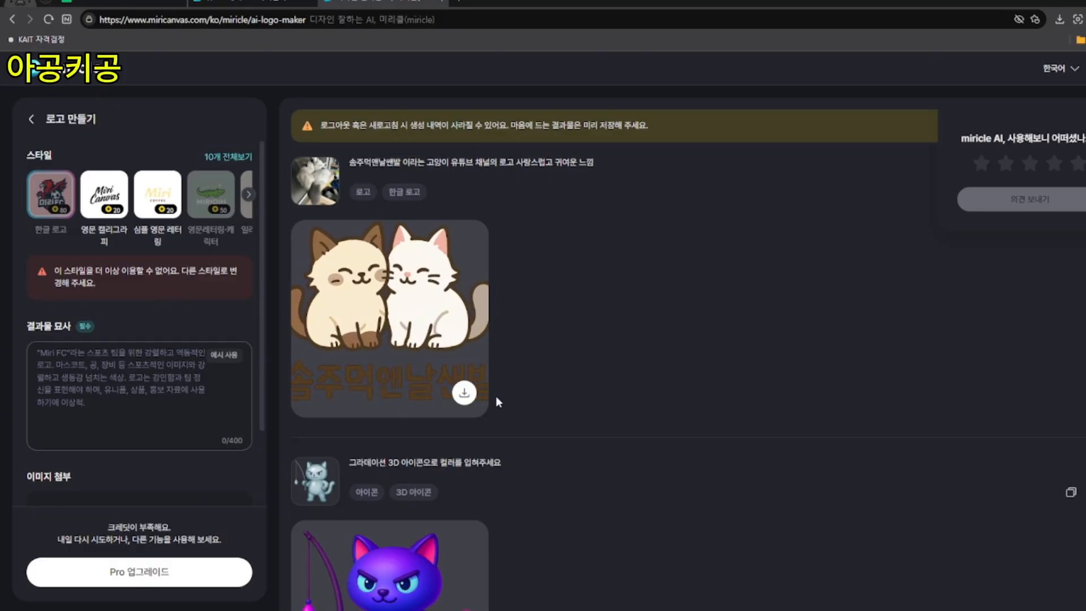
click(465, 393)
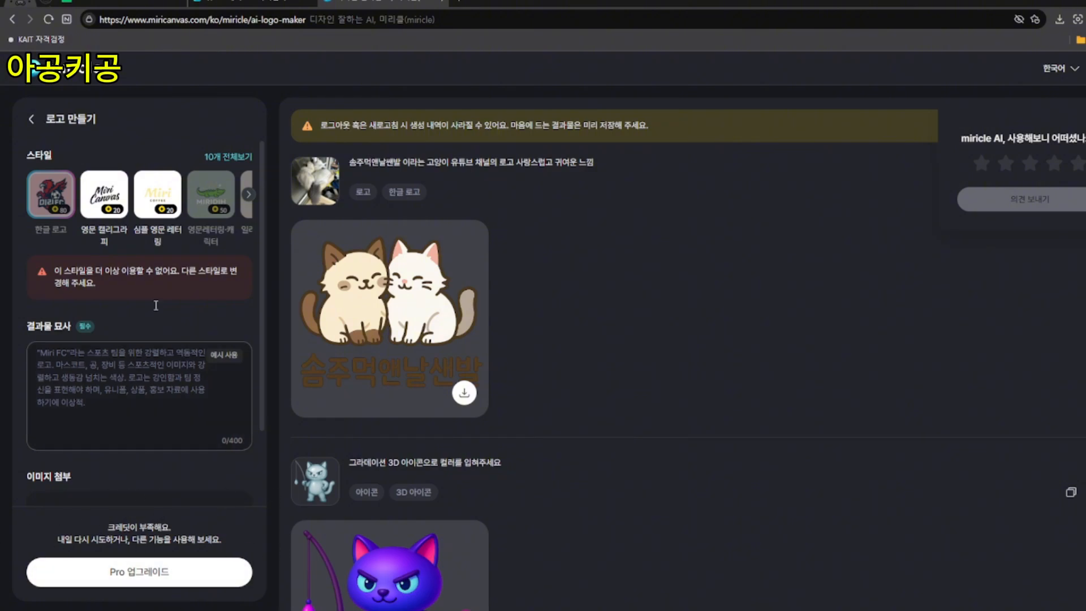
Switch the logo style to 심플 영문 레터링 and preview the 영문 캘리그라피 style's examples.
click(152, 194)
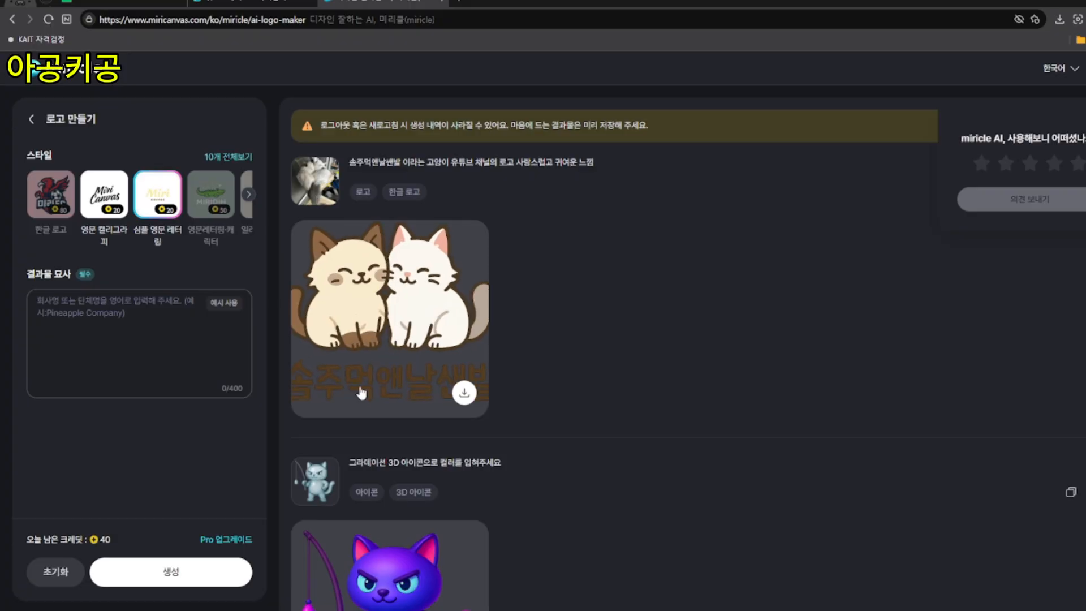
mouse_move(39, 175)
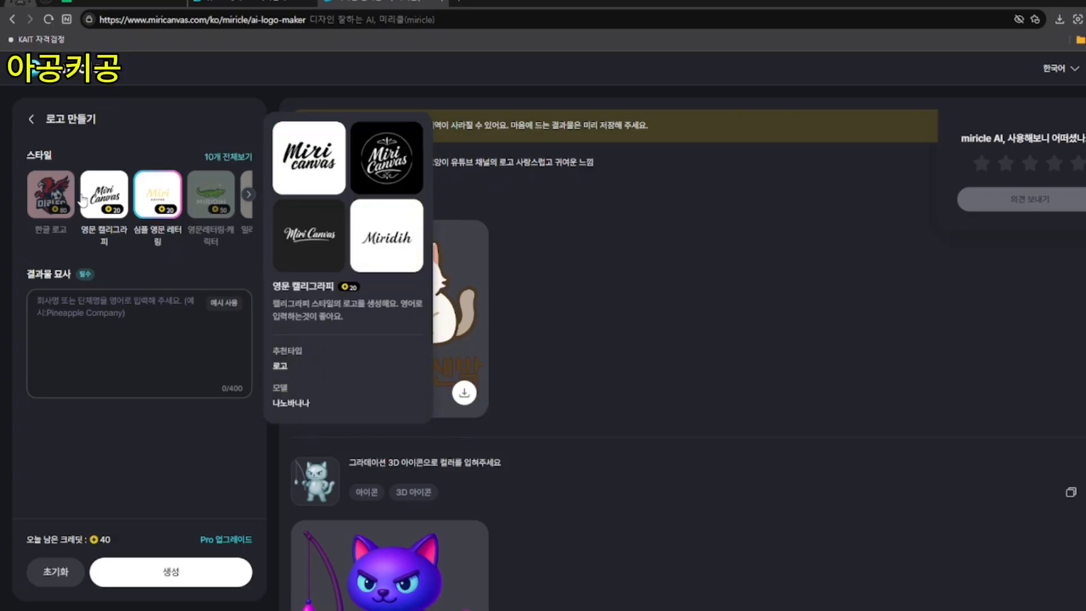